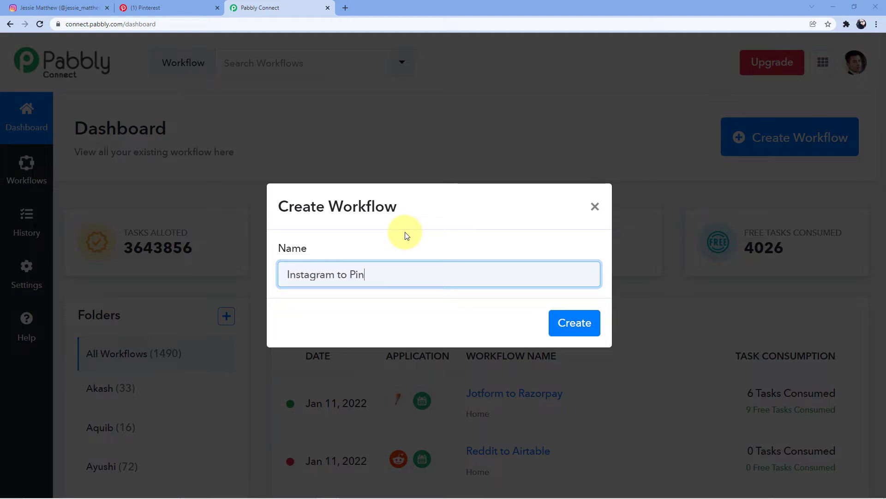
Step: Create the workflow named "Instagram to Pinterest" and collapse its trigger step to show the trigger and action together
{"action": "left_click", "coordinate": [573, 322]}
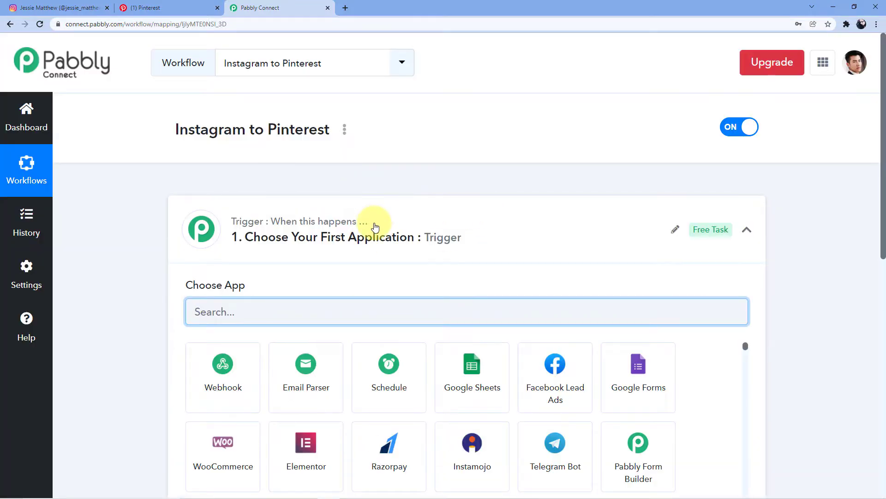
{"action": "left_click", "coordinate": [372, 224]}
{"action": "scroll", "coordinate": [144, 168], "scroll_direction": "down", "scroll_amount": 1}
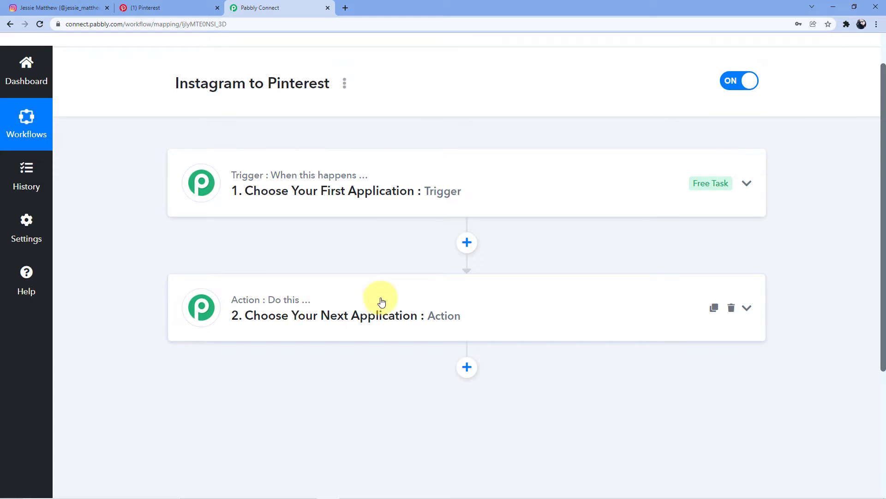
Step: Reopen the trigger step, search the apps for "Insta" and choose Instagram for Business as the trigger app
{"action": "left_click", "coordinate": [263, 171]}
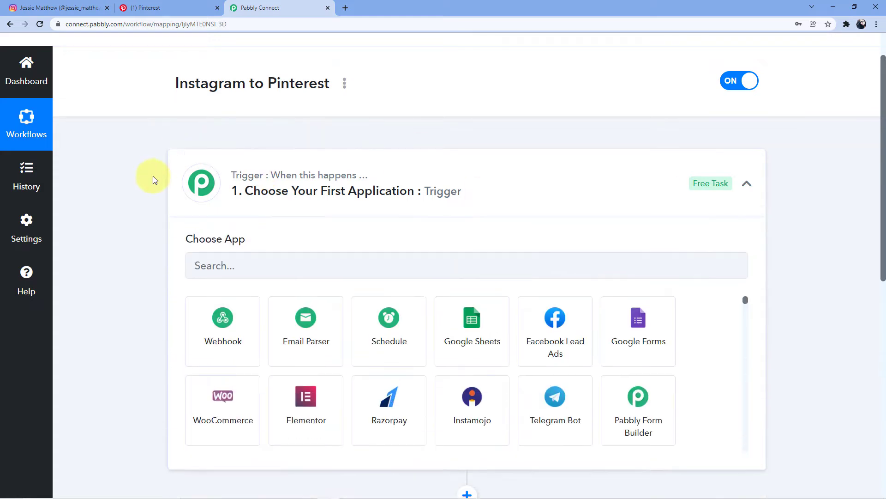
{"action": "left_click", "coordinate": [254, 217]}
{"action": "type", "text": "Insta"}
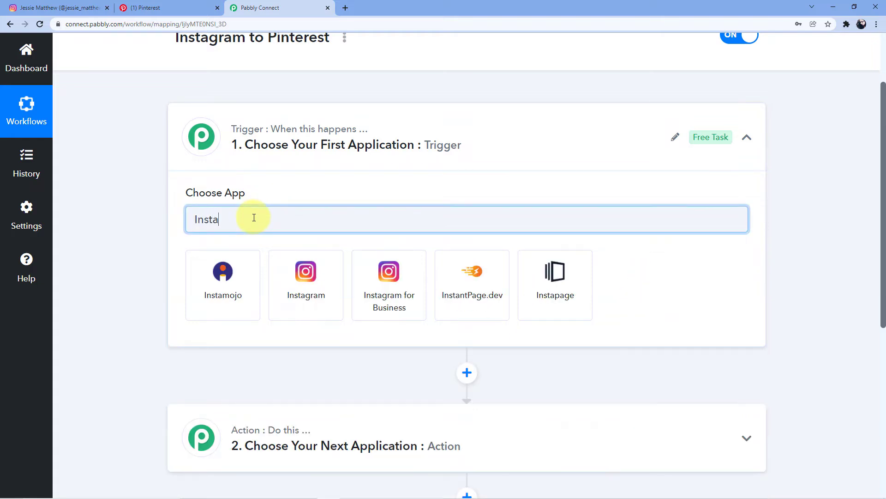
{"action": "left_click", "coordinate": [386, 282]}
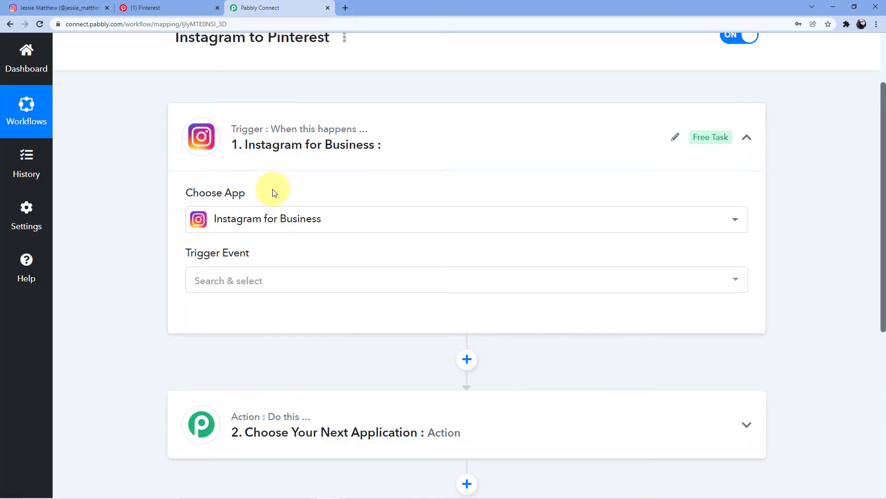
Step: View the profile open in Instagram, return to Pabbly Connect and set the trigger event to New Media Posted in My Account
{"action": "left_click", "coordinate": [57, 8]}
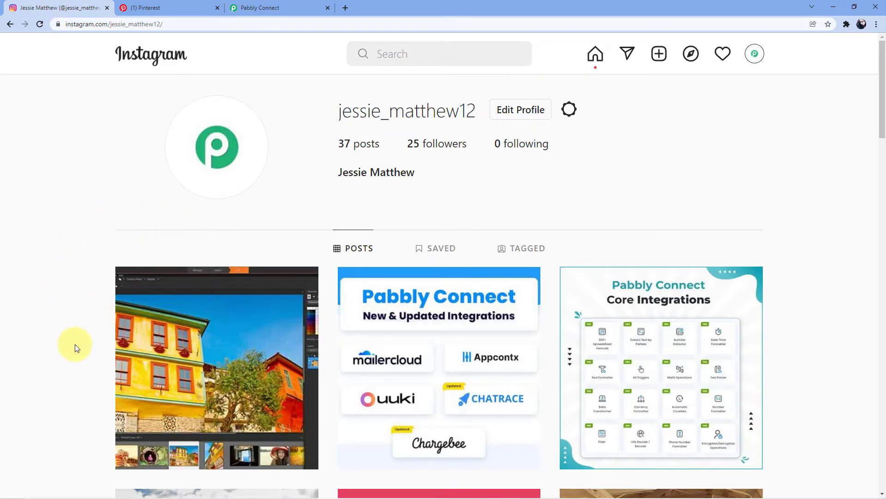
{"action": "left_click", "coordinate": [276, 5]}
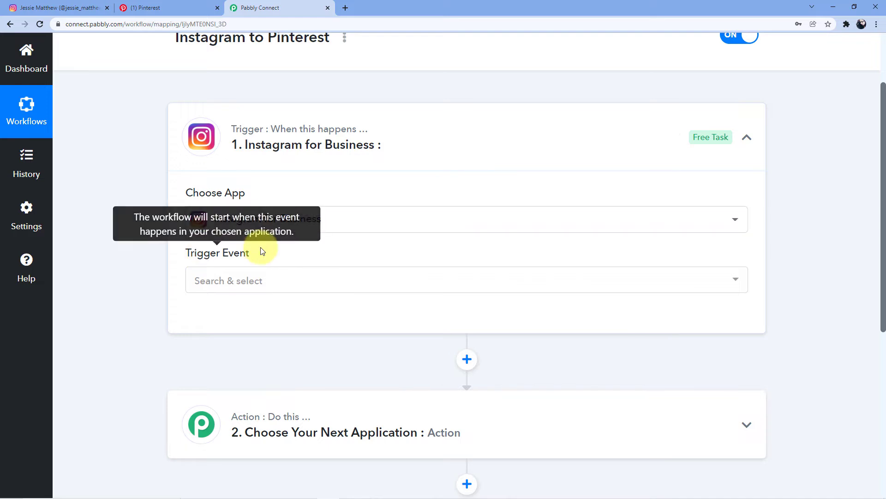
{"action": "left_click", "coordinate": [253, 283]}
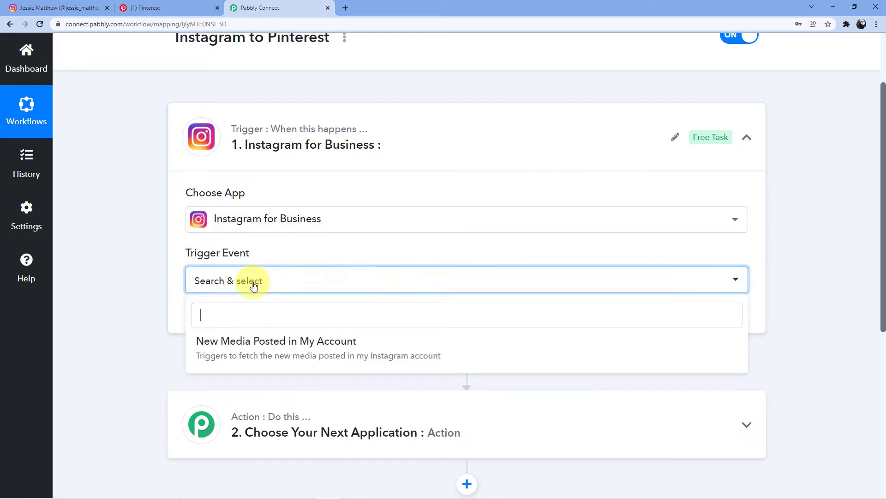
{"action": "left_click", "coordinate": [236, 352]}
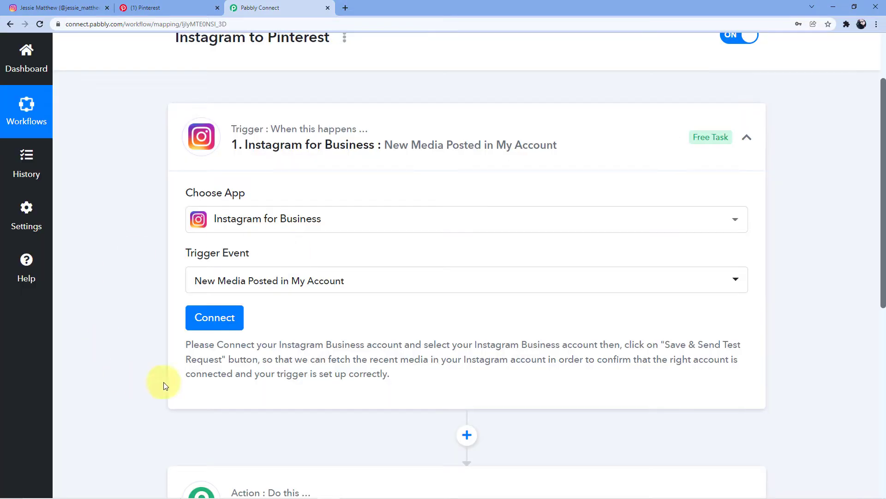
Step: Connect the trigger through a new Instagram for Business connection, checking which account is signed in to Instagram
{"action": "left_click", "coordinate": [202, 323]}
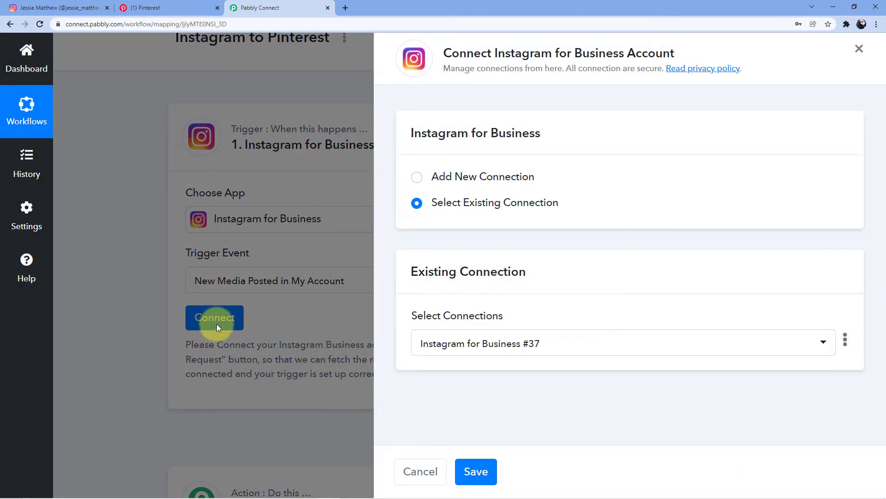
{"action": "left_click", "coordinate": [416, 181]}
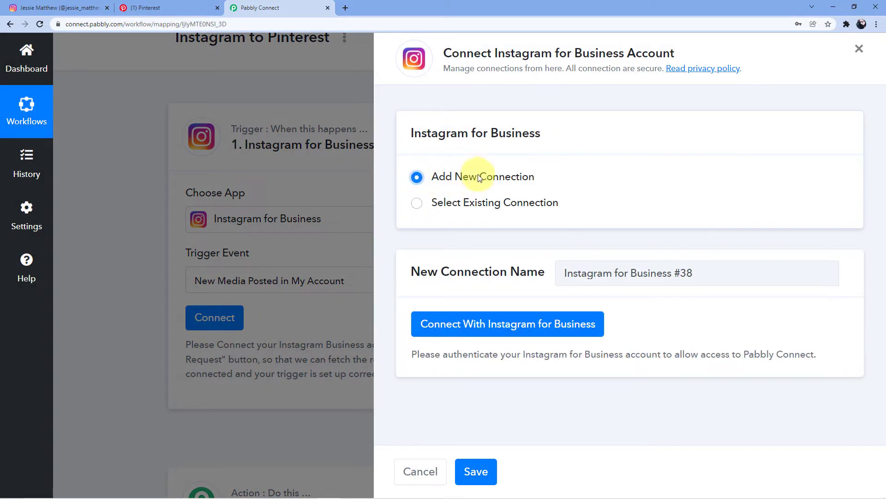
{"action": "left_click", "coordinate": [509, 333]}
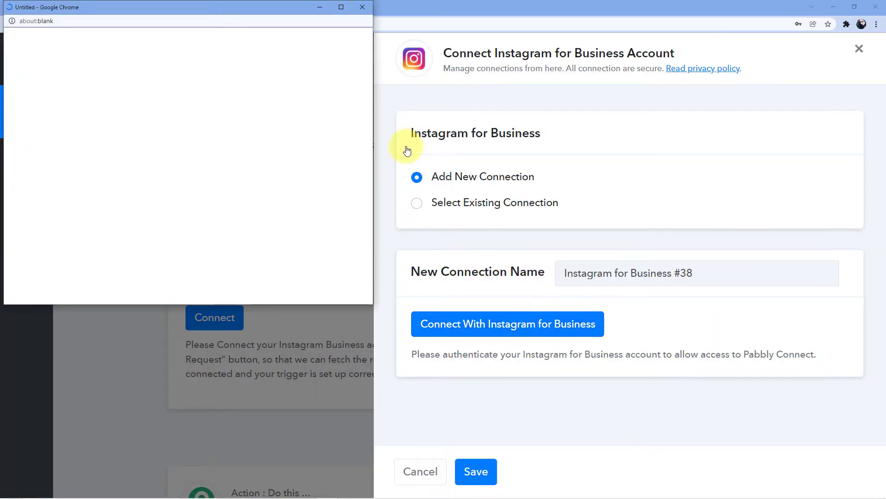
{"action": "left_click", "coordinate": [58, 8]}
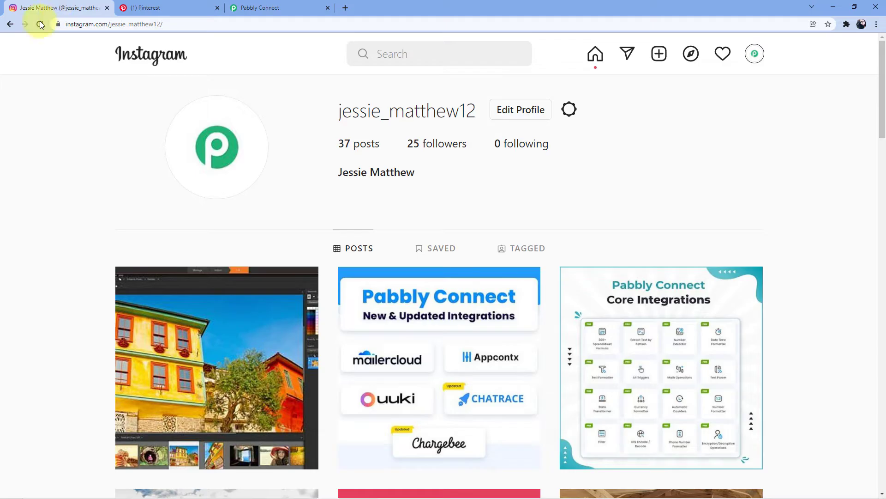
{"action": "left_click", "coordinate": [282, 8]}
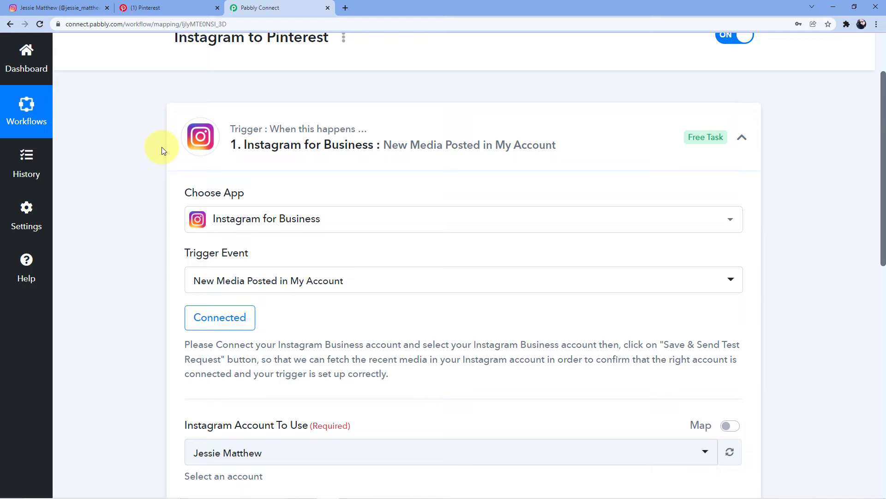
Step: Compare the Instagram account selected for the trigger with the profile open in Instagram, and review the Simple Response setting
{"action": "scroll", "coordinate": [144, 133], "scroll_direction": "down", "scroll_amount": 2}
{"action": "scroll", "coordinate": [143, 135], "scroll_direction": "down", "scroll_amount": 4}
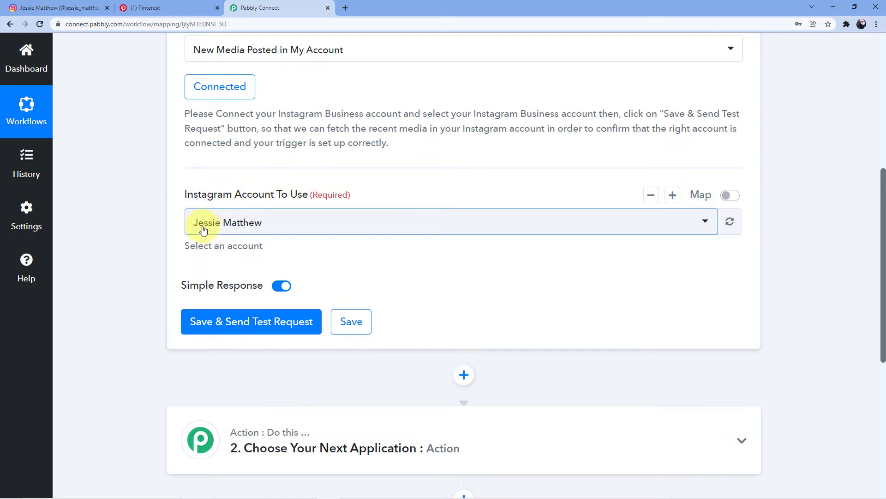
{"action": "left_click", "coordinate": [64, 8]}
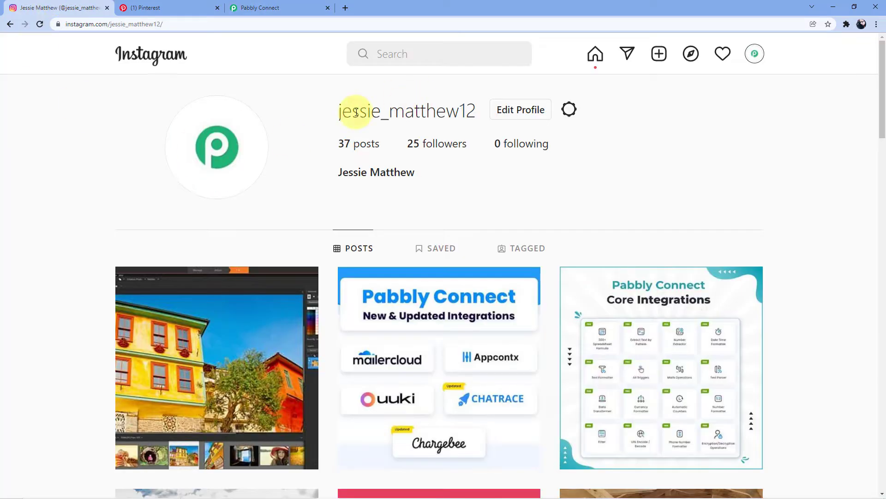
{"action": "left_click", "coordinate": [281, 4]}
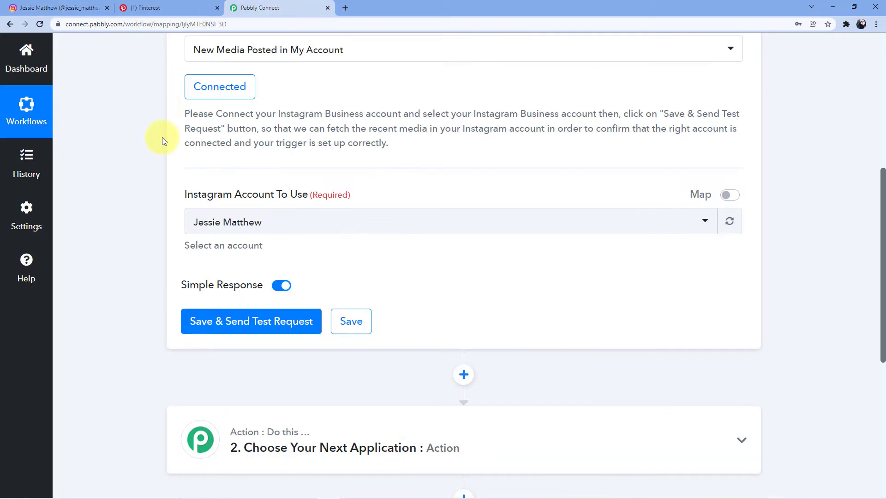
{"action": "scroll", "coordinate": [290, 252], "scroll_direction": "down", "scroll_amount": 1}
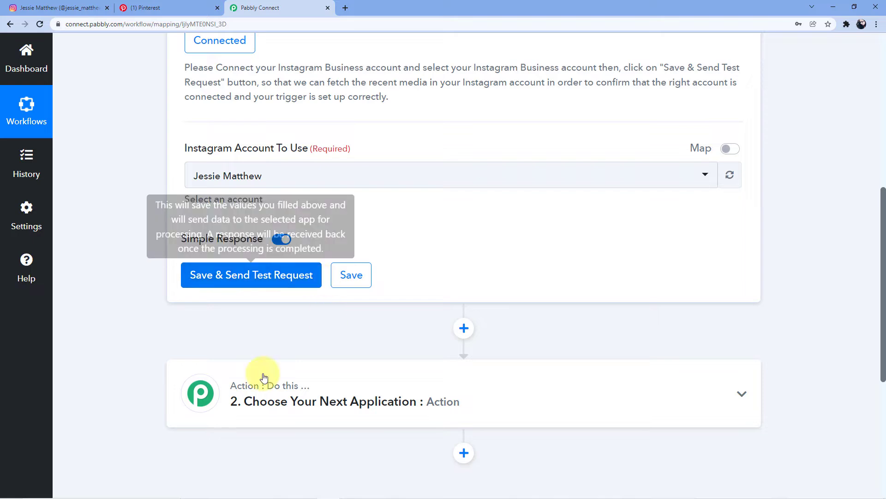
Step: Switch to Instagram and start a new post with the image 2022-01-08_13h42_07 from the Desktop Images folder
{"action": "left_click", "coordinate": [71, 5]}
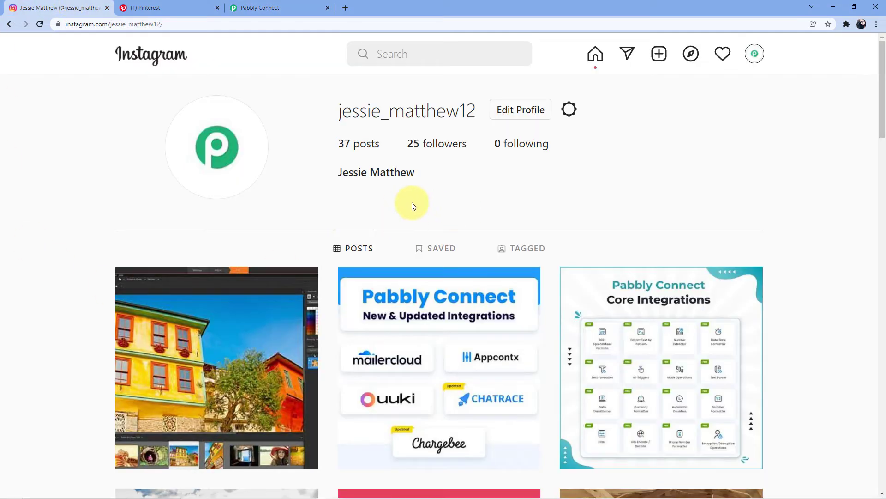
{"action": "left_click", "coordinate": [658, 54]}
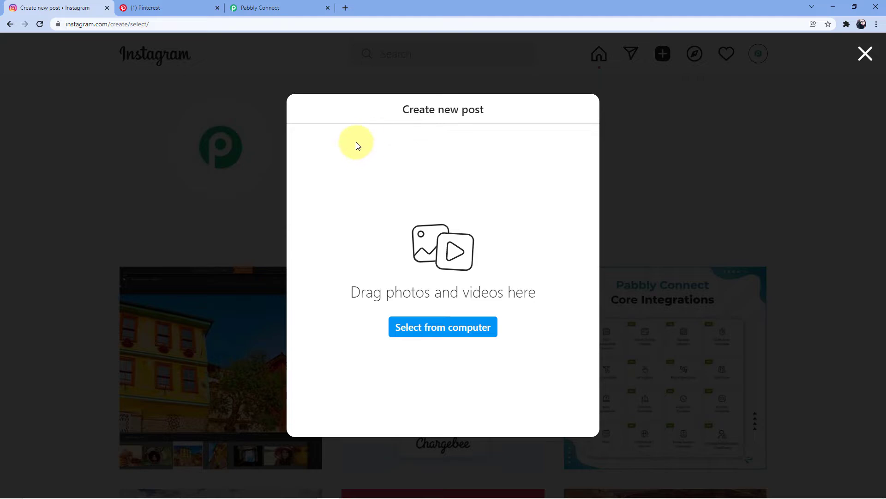
{"action": "left_click", "coordinate": [443, 329]}
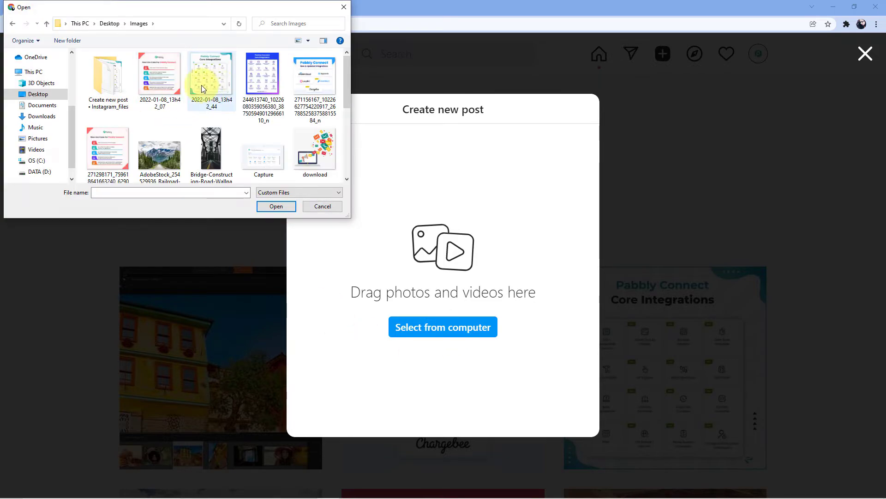
{"action": "double_click", "coordinate": [160, 74]}
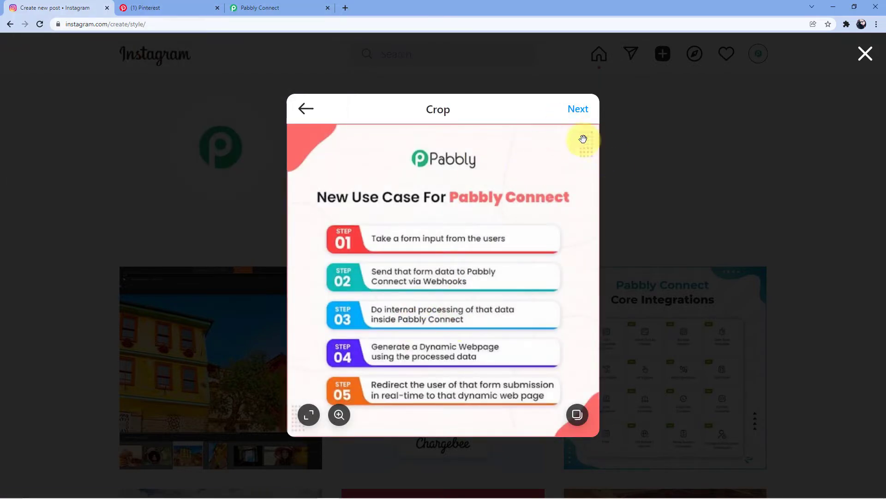
Step: Keep the default crop and filter, caption the post "New Use Case for Pabbly Connect." and share it
{"action": "left_click", "coordinate": [577, 109]}
{"action": "left_click", "coordinate": [694, 110]}
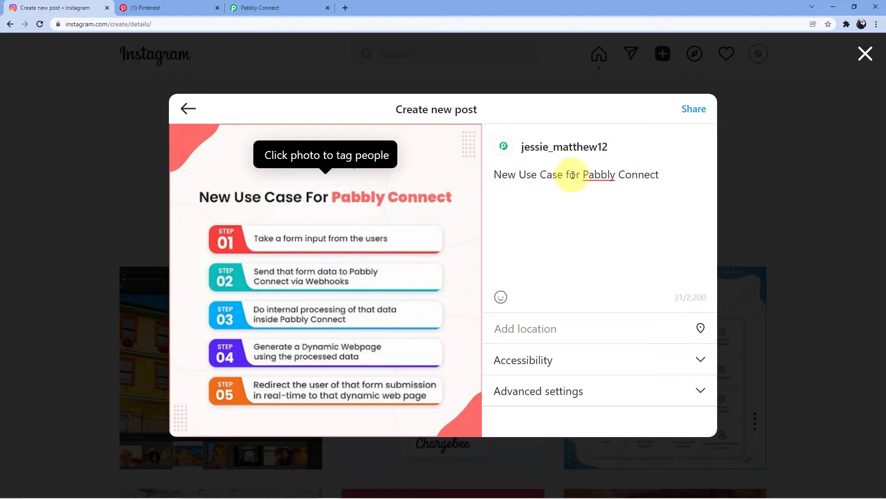
{"action": "type", "text": "."}
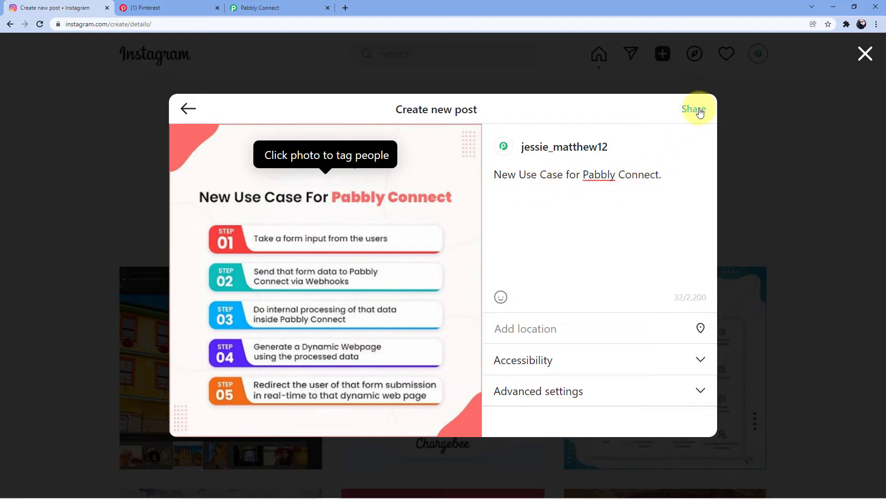
{"action": "left_click", "coordinate": [700, 113]}
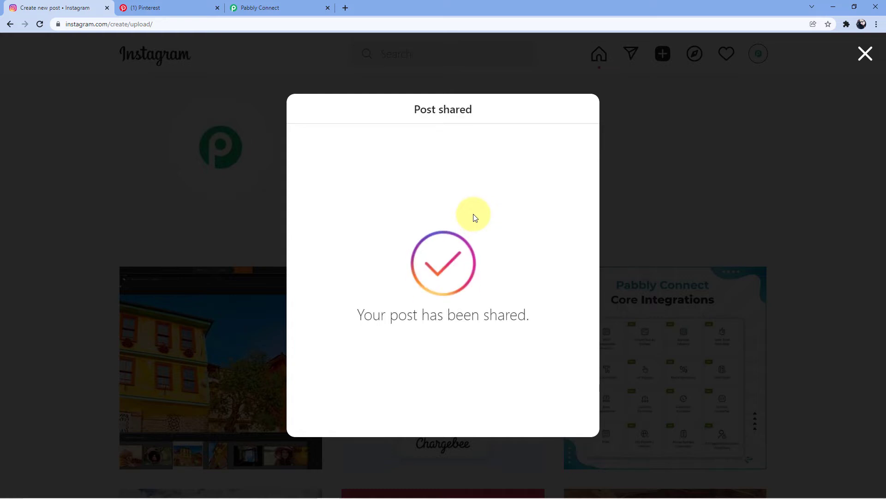
Step: Dismiss the share dialog, open the newest post on the refreshed profile to check its image and caption, and close it
{"action": "left_click", "coordinate": [671, 156]}
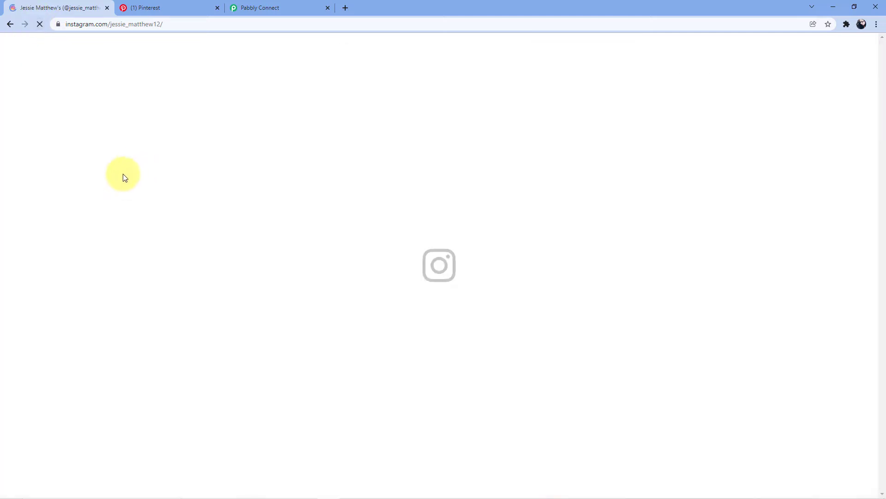
{"action": "left_click", "coordinate": [203, 337]}
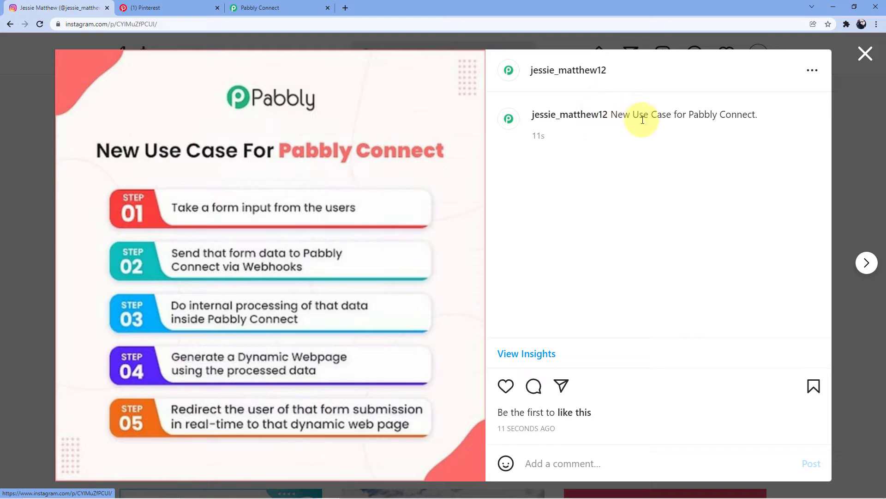
{"action": "left_click", "coordinate": [859, 54]}
Step: Switch back to Pabbly Connect, save the trigger with a test request and review the received response fields
{"action": "left_click", "coordinate": [274, 6]}
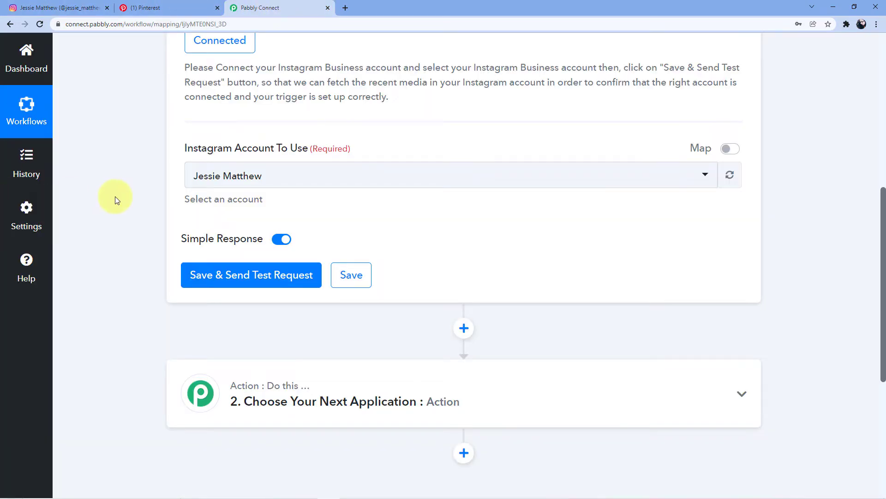
{"action": "left_click", "coordinate": [248, 278]}
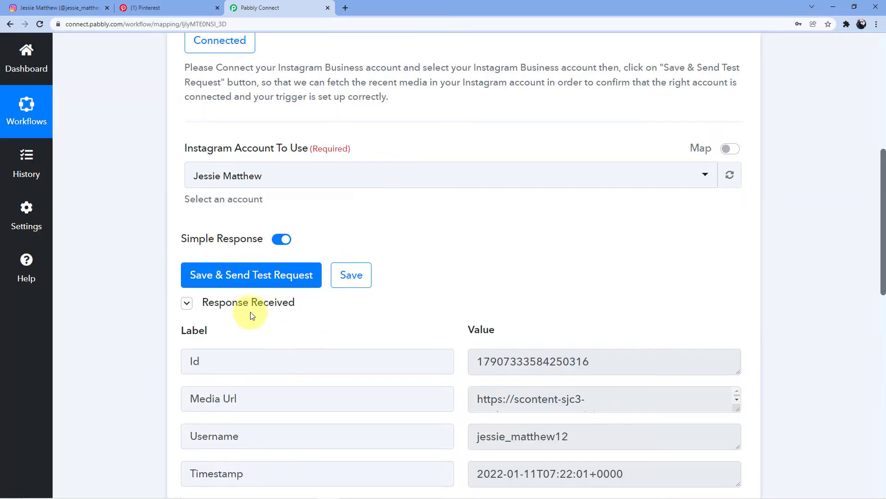
{"action": "scroll", "coordinate": [293, 317], "scroll_direction": "down", "scroll_amount": 2}
{"action": "scroll", "coordinate": [451, 189], "scroll_direction": "down", "scroll_amount": 4}
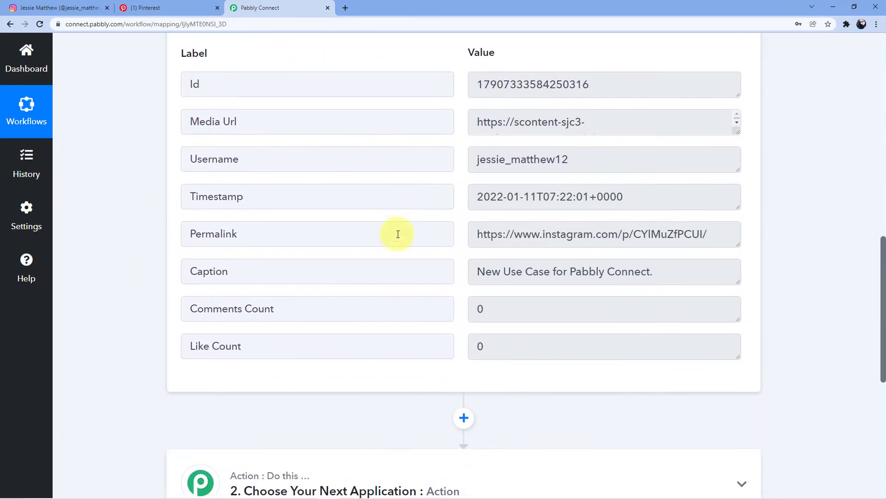
Step: Compare the new post on the Instagram profile with the trigger response, including the Username value
{"action": "left_click", "coordinate": [79, 3]}
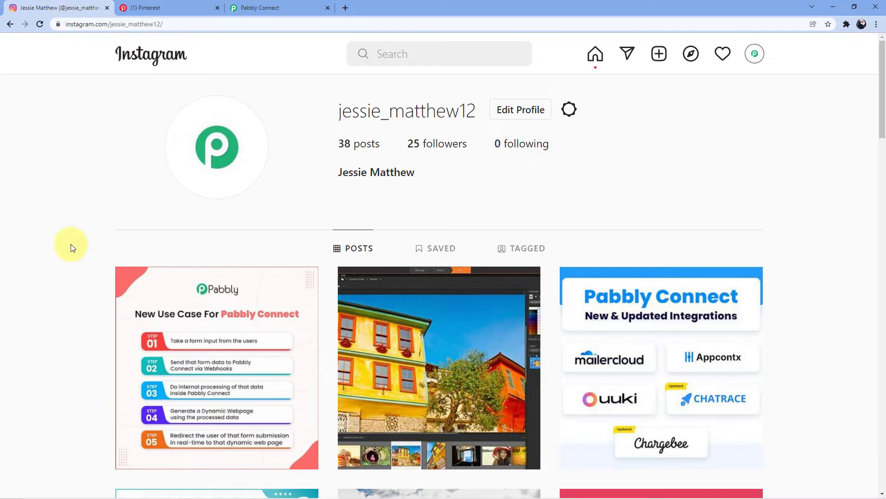
{"action": "left_click", "coordinate": [272, 7]}
{"action": "scroll", "coordinate": [518, 166], "scroll_direction": "up", "scroll_amount": 1}
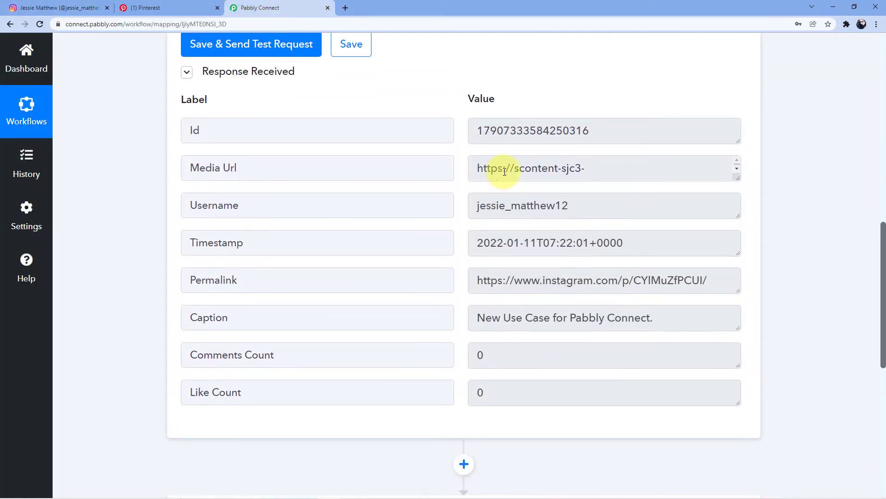
{"action": "left_click_drag", "start_coordinate": [571, 207], "coordinate": [467, 208]}
Step: Copy the complete Media Url value from the response, open it in a new browser tab and compare the image with the Instagram post
{"action": "left_click", "coordinate": [585, 165]}
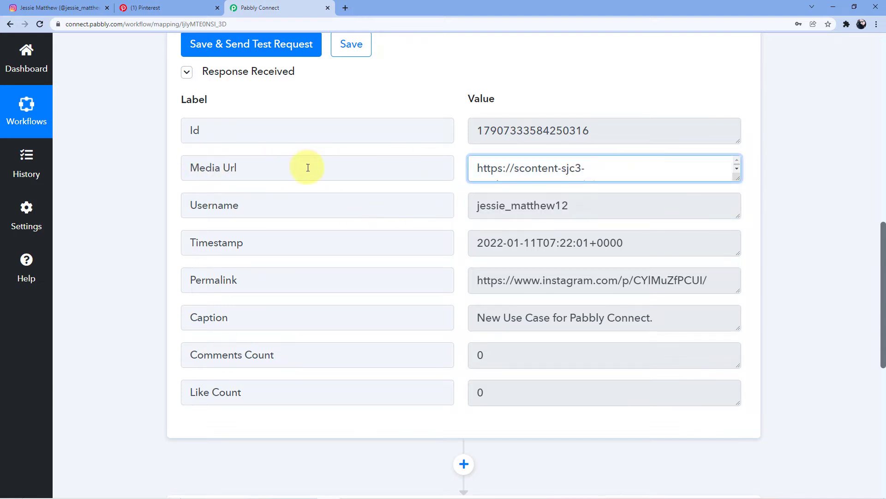
{"action": "left_click_drag", "start_coordinate": [735, 178], "coordinate": [734, 341]}
{"action": "left_click_drag", "start_coordinate": [597, 324], "coordinate": [450, 153]}
{"action": "right_click", "coordinate": [529, 193]}
{"action": "left_click", "coordinate": [537, 197]}
{"action": "left_click", "coordinate": [346, 7]}
{"action": "key", "text": "ctrl+v"}
{"action": "key", "text": "Return"}
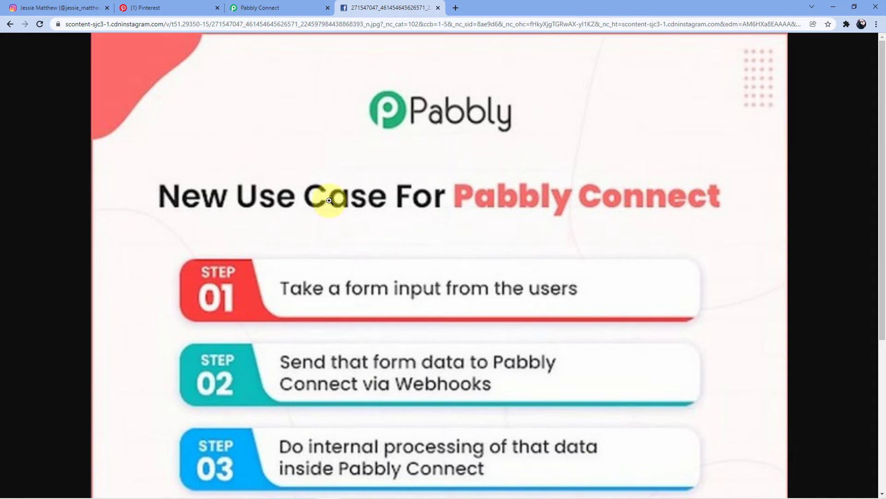
{"action": "left_click", "coordinate": [51, 8]}
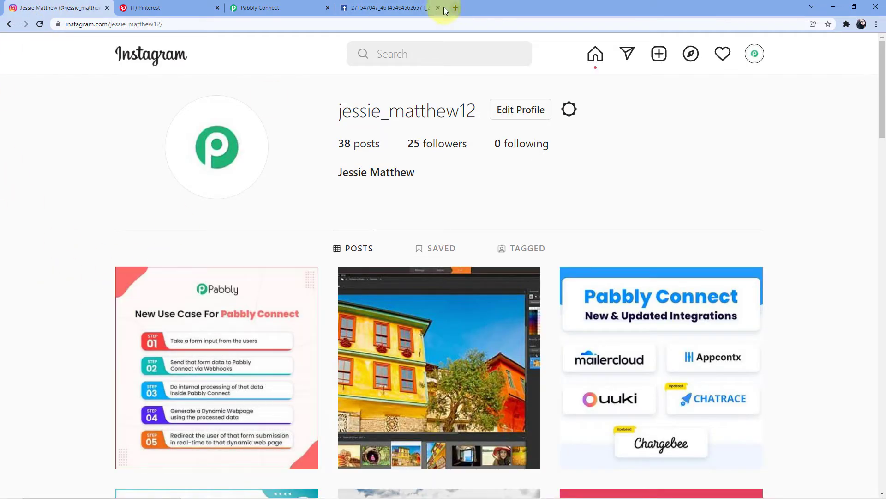
Step: Close the image's browser tab, return to Pabbly Connect and review the remaining trigger response fields, especially the Caption value
{"action": "left_click", "coordinate": [439, 8]}
{"action": "left_click", "coordinate": [280, 8]}
{"action": "scroll", "coordinate": [184, 167], "scroll_direction": "down", "scroll_amount": 2}
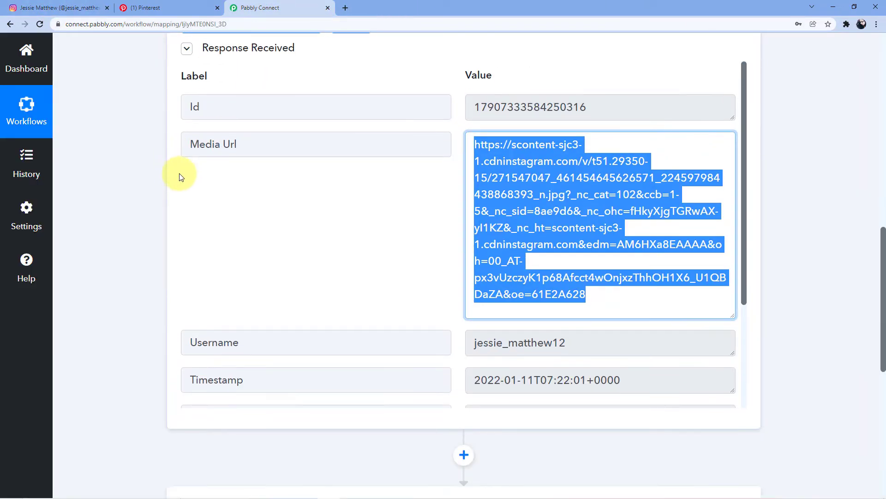
{"action": "left_click", "coordinate": [365, 143]}
{"action": "scroll", "coordinate": [367, 138], "scroll_direction": "down", "scroll_amount": 4}
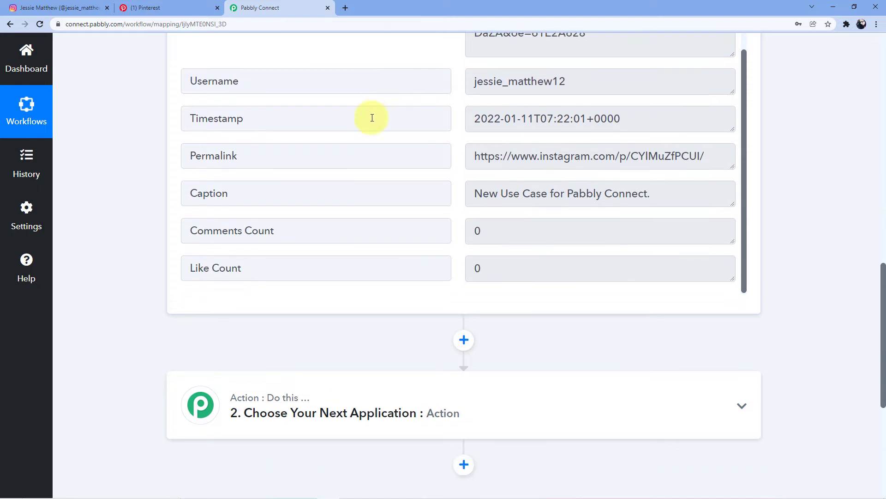
{"action": "left_click_drag", "start_coordinate": [663, 192], "coordinate": [439, 200]}
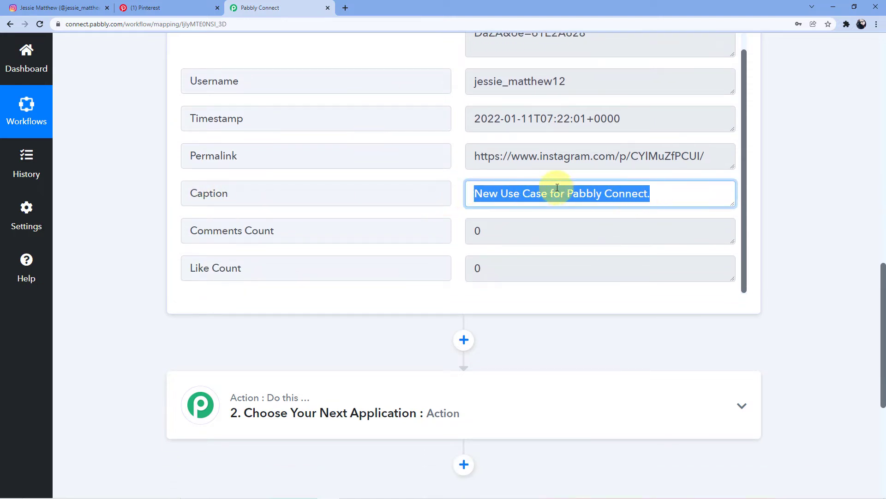
{"action": "left_click", "coordinate": [137, 165]}
Step: Shrink the Media Url value box and review the complete set of trigger response fields
{"action": "scroll", "coordinate": [136, 164], "scroll_direction": "up", "scroll_amount": 5}
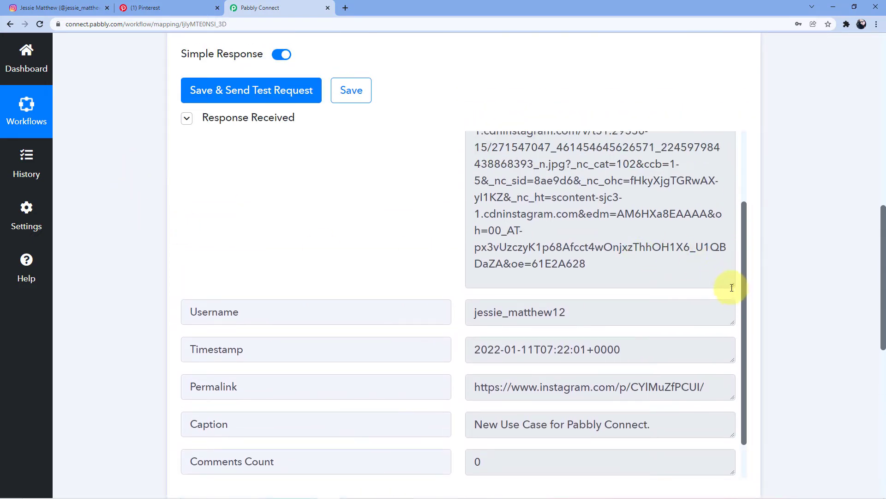
{"action": "left_click_drag", "start_coordinate": [731, 287], "coordinate": [713, 230]}
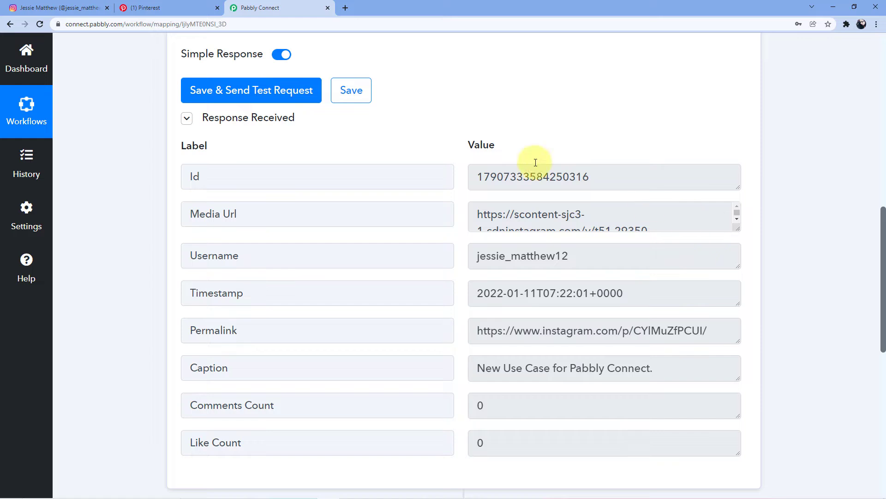
{"action": "scroll", "coordinate": [164, 198], "scroll_direction": "up", "scroll_amount": 3}
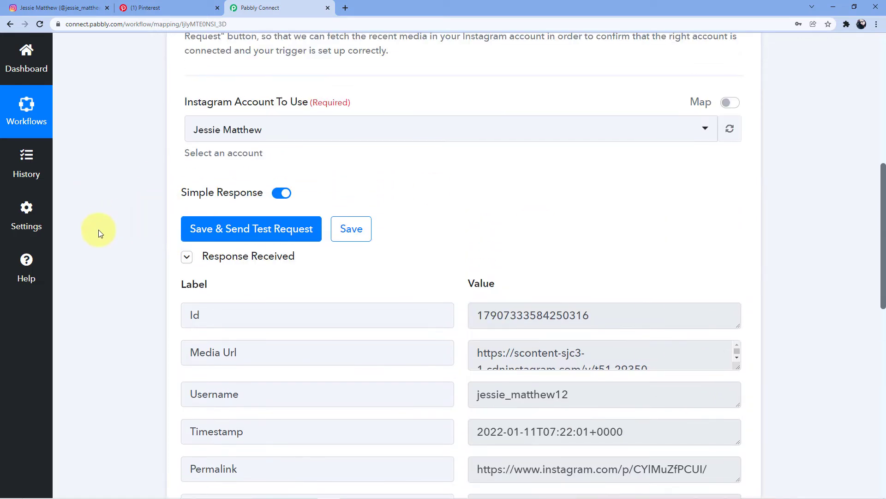
{"action": "scroll", "coordinate": [158, 183], "scroll_direction": "down", "scroll_amount": 2}
{"action": "scroll", "coordinate": [141, 213], "scroll_direction": "down", "scroll_amount": 2}
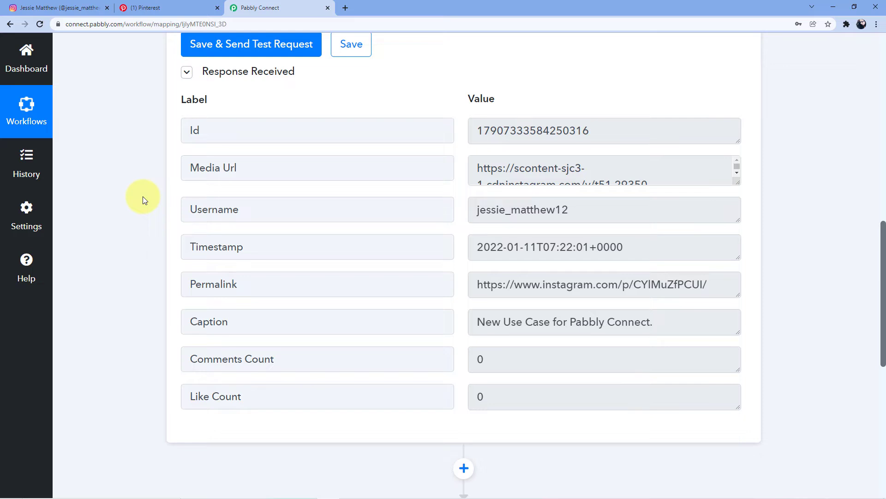
Step: Expand the second workflow step and choose Pinterest as its action app
{"action": "scroll", "coordinate": [143, 199], "scroll_direction": "down", "scroll_amount": 1}
{"action": "scroll", "coordinate": [140, 152], "scroll_direction": "down", "scroll_amount": 5}
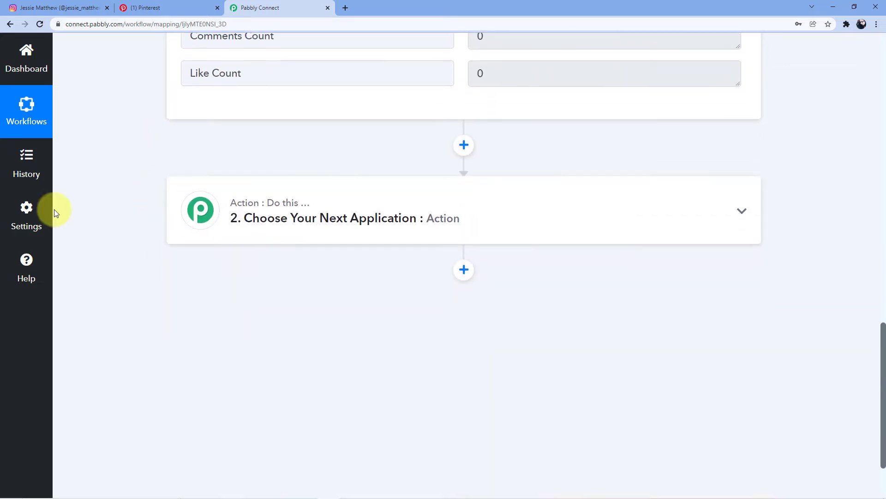
{"action": "left_click", "coordinate": [347, 158]}
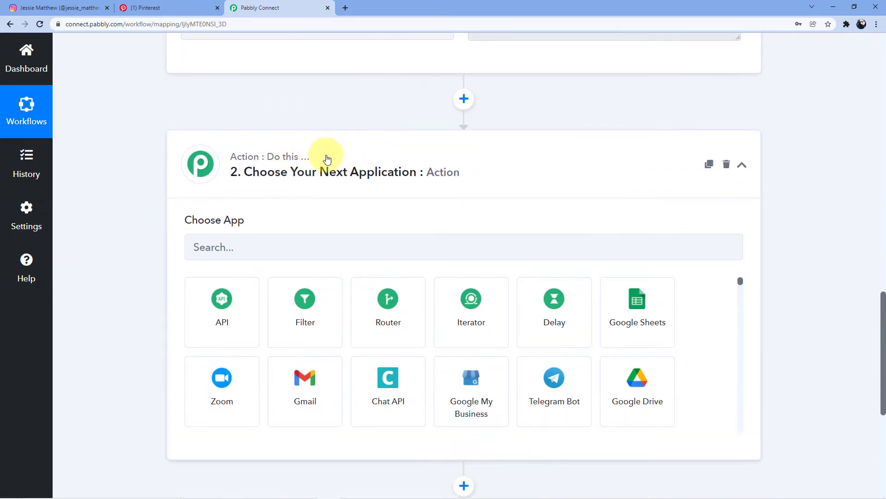
{"action": "scroll", "coordinate": [326, 157], "scroll_direction": "down", "scroll_amount": 2}
{"action": "left_click", "coordinate": [236, 161]}
{"action": "type", "text": "Pin"}
{"action": "left_click", "coordinate": [293, 204]}
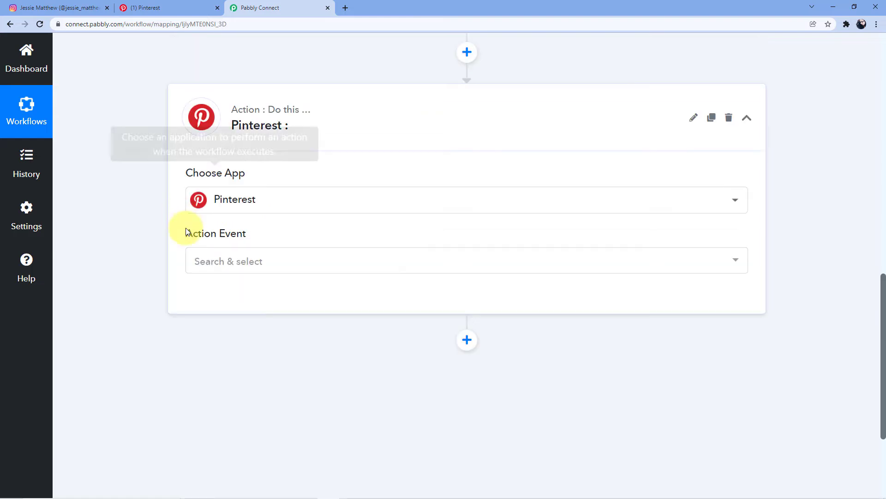
Step: Set the Pinterest action event to Create Pin
{"action": "left_click", "coordinate": [240, 255]}
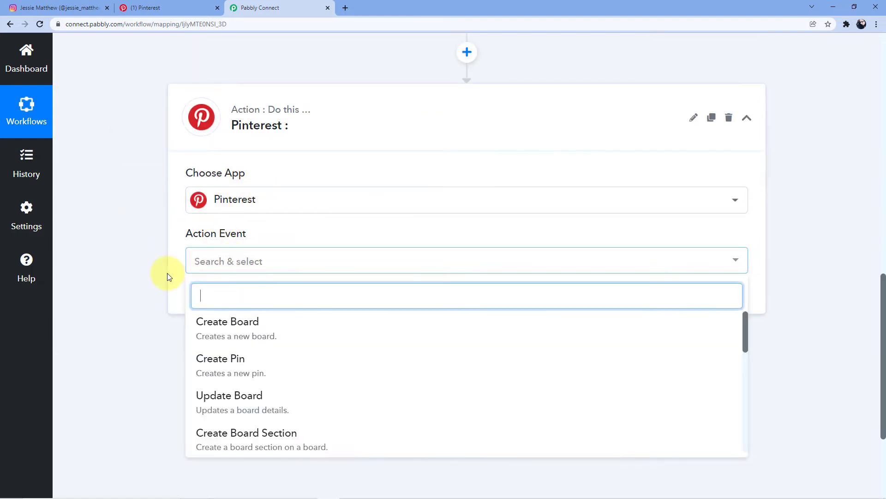
{"action": "scroll", "coordinate": [170, 277], "scroll_direction": "down", "scroll_amount": 2}
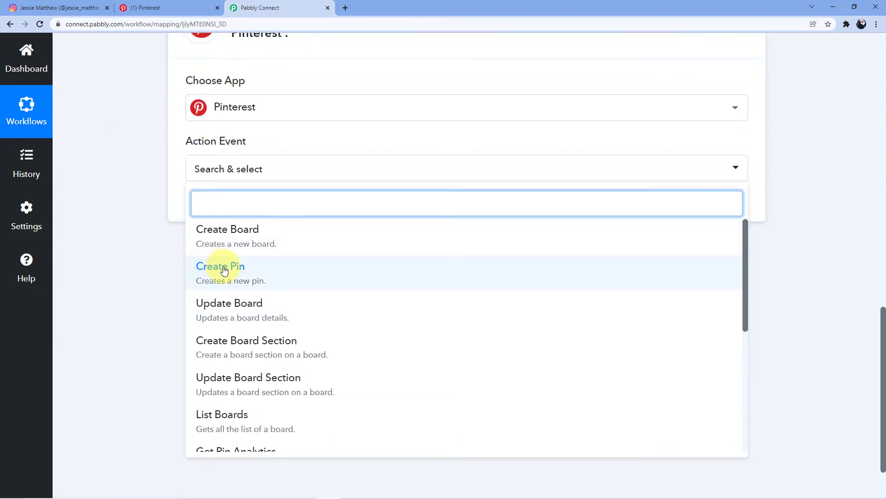
{"action": "left_click", "coordinate": [223, 270]}
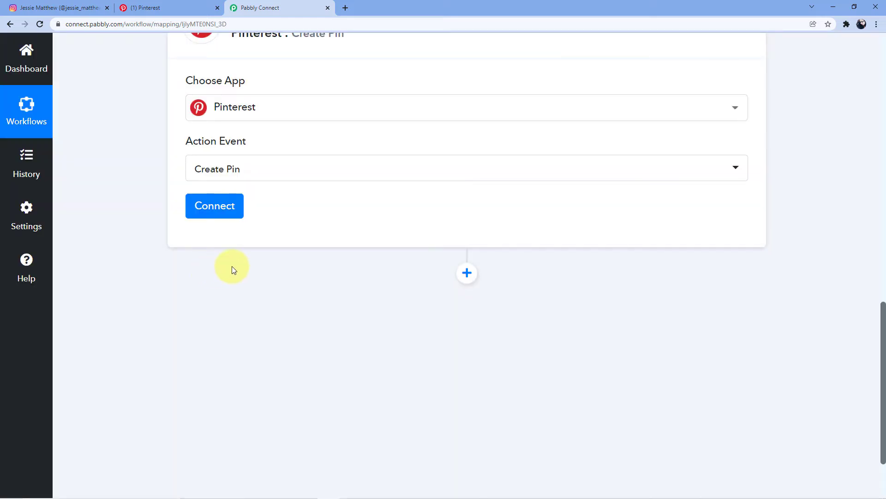
Step: Start a new Pinterest connection for the Create Pin action and move the authorization window below the browser tabs
{"action": "left_click", "coordinate": [220, 206]}
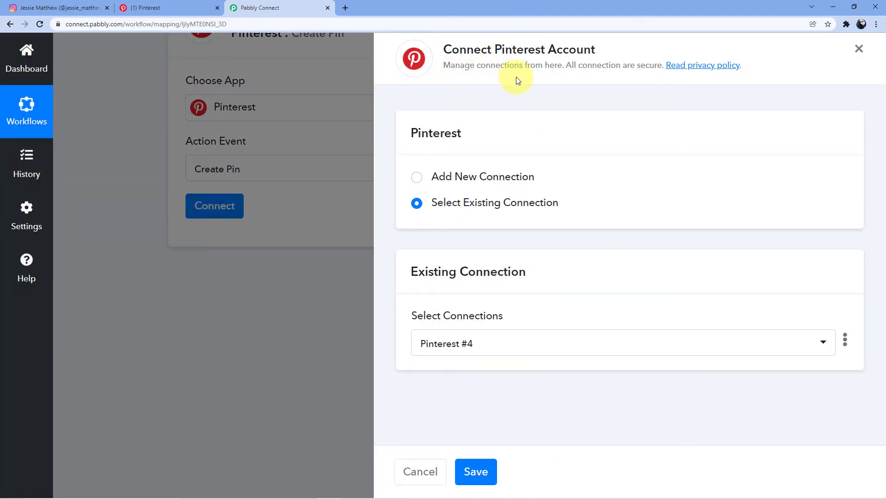
{"action": "left_click", "coordinate": [417, 177]}
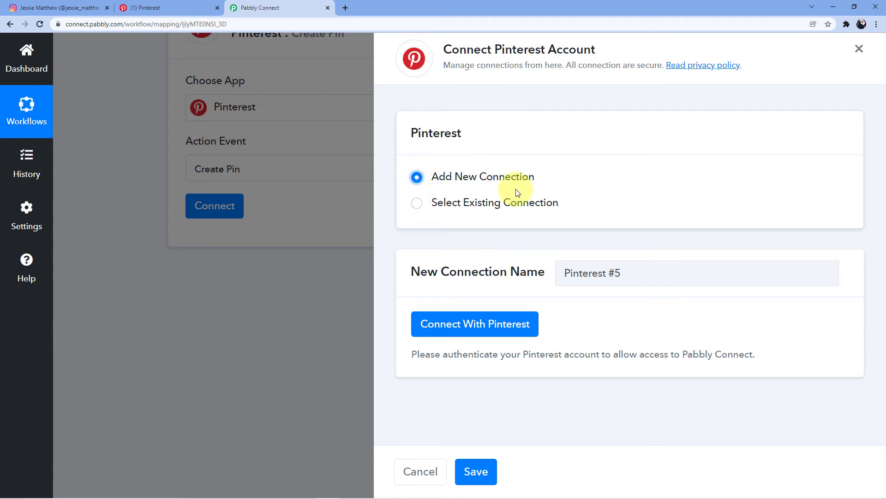
{"action": "left_click", "coordinate": [480, 330]}
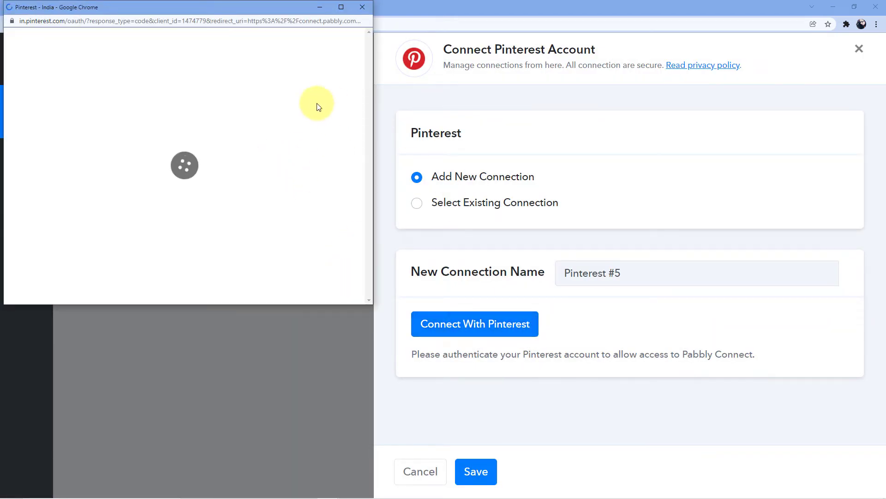
{"action": "left_click_drag", "start_coordinate": [227, 4], "coordinate": [228, 77]}
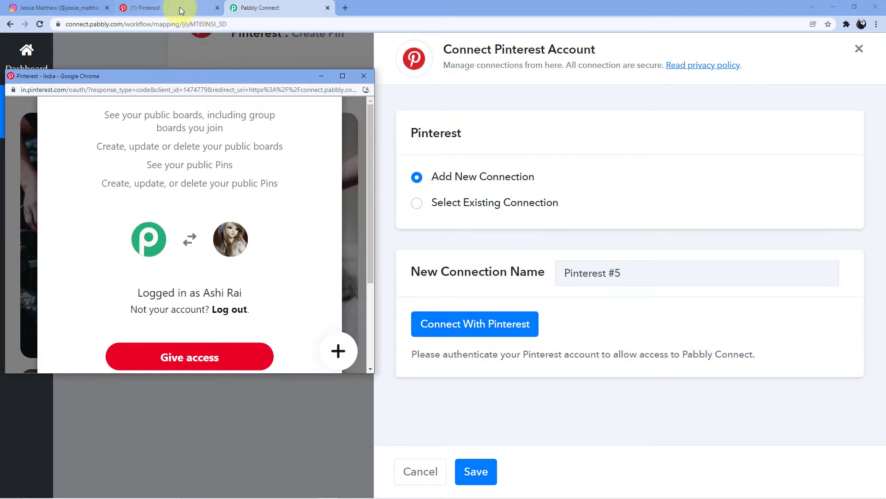
Step: Check the account in the open Pinterest tab, return to the authorization window and give Pabbly Connect access
{"action": "left_click", "coordinate": [179, 7]}
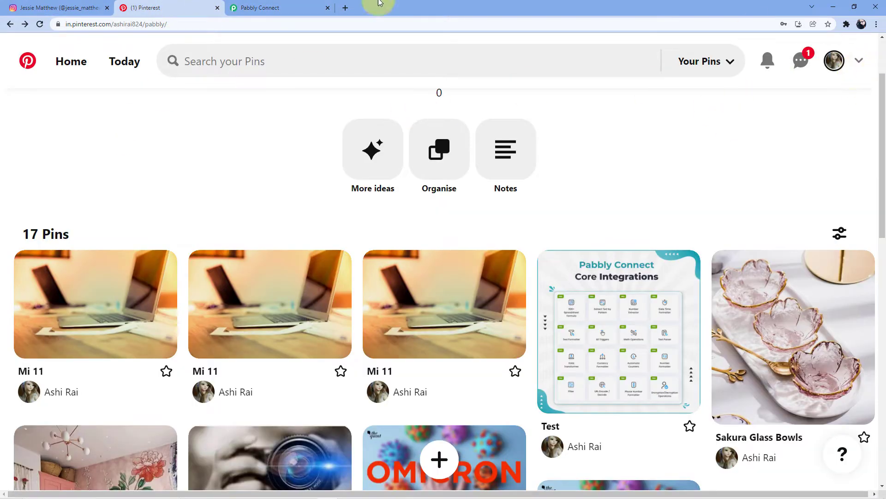
{"action": "left_click", "coordinate": [285, 6]}
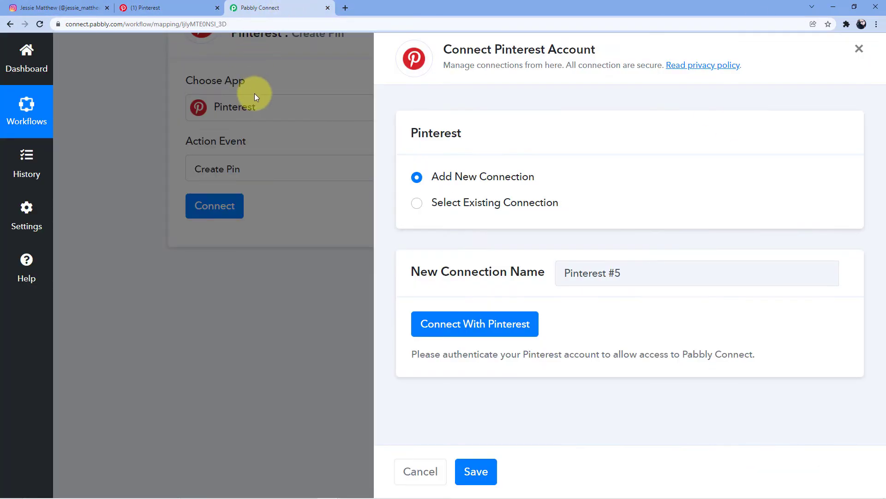
{"action": "scroll", "coordinate": [205, 233], "scroll_direction": "down", "scroll_amount": 1}
{"action": "scroll", "coordinate": [205, 233], "scroll_direction": "down", "scroll_amount": 2}
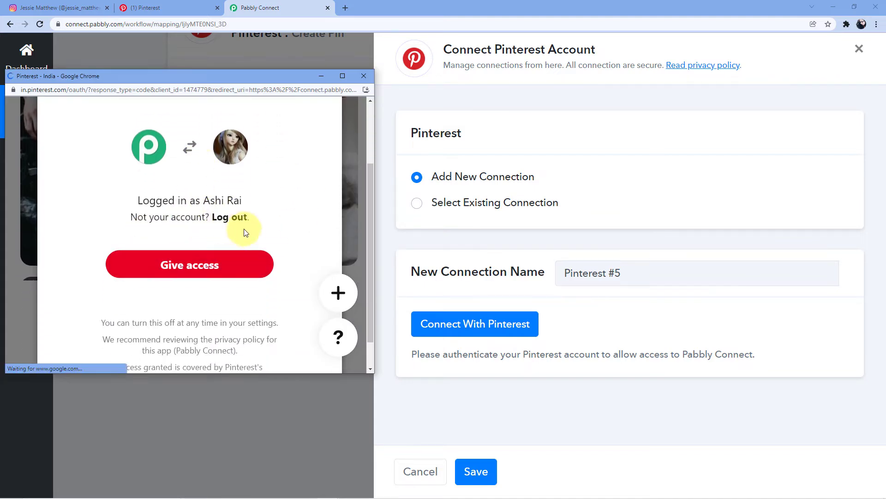
{"action": "scroll", "coordinate": [178, 241], "scroll_direction": "up", "scroll_amount": 1}
{"action": "scroll", "coordinate": [180, 224], "scroll_direction": "up", "scroll_amount": 2}
{"action": "scroll", "coordinate": [184, 215], "scroll_direction": "down", "scroll_amount": 2}
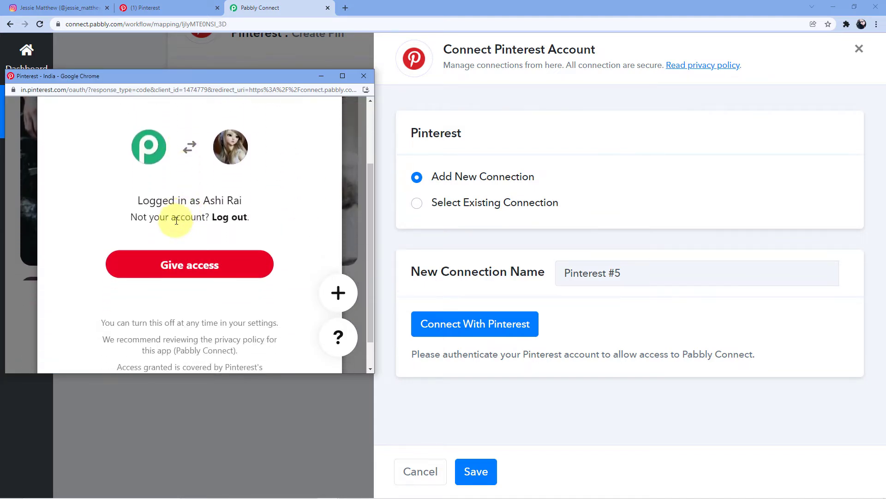
{"action": "left_click", "coordinate": [183, 267]}
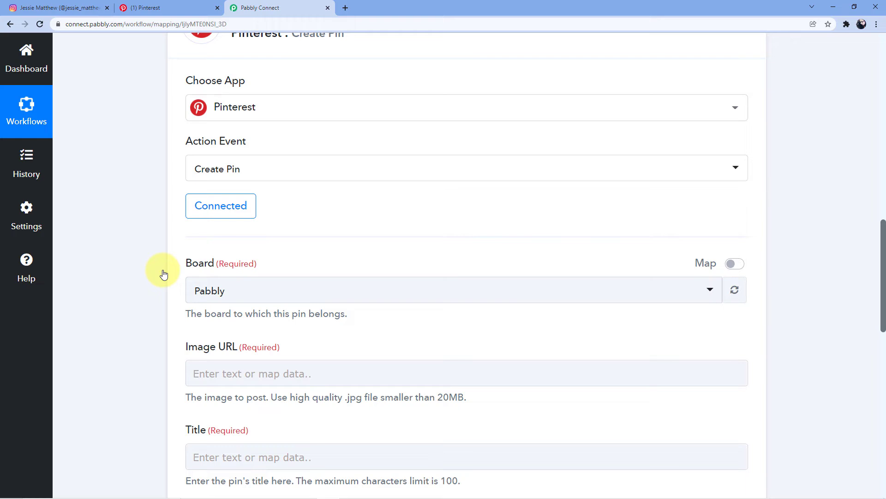
Step: Check the saved boards on the Pinterest profile, return to Pabbly Connect and select Pabbly as the pin's board
{"action": "scroll", "coordinate": [163, 273], "scroll_direction": "down", "scroll_amount": 3}
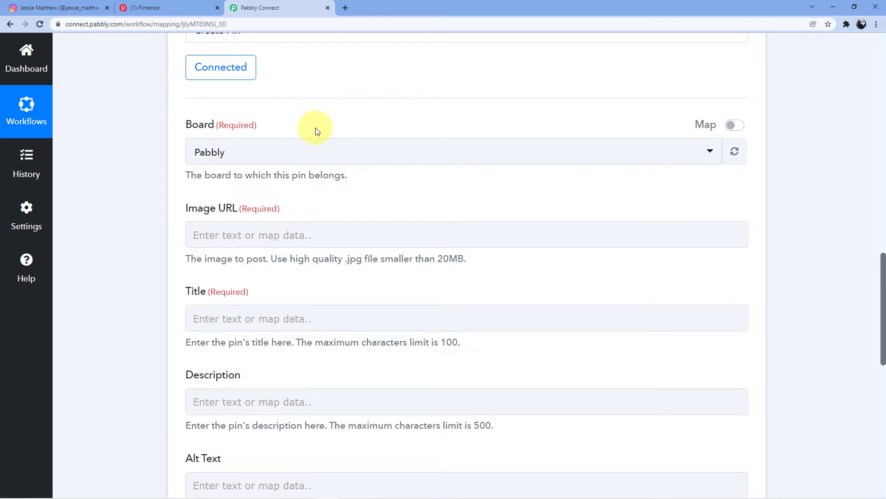
{"action": "left_click", "coordinate": [136, 4]}
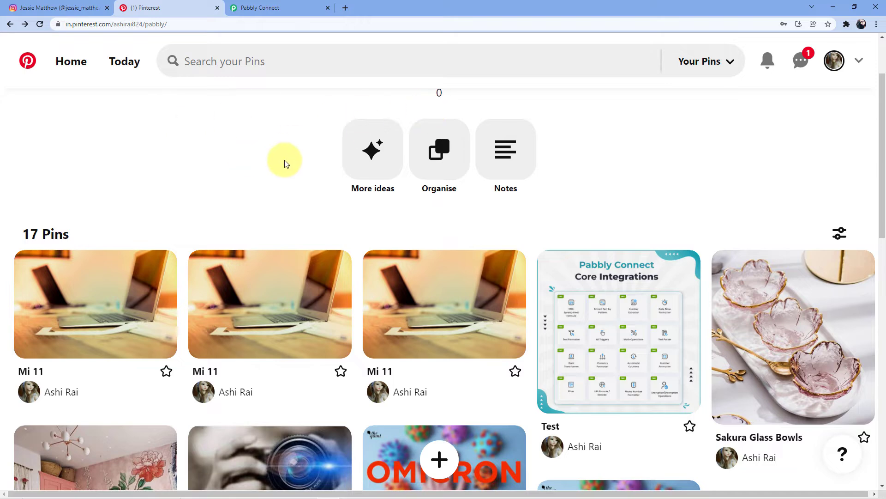
{"action": "left_click", "coordinate": [9, 24]}
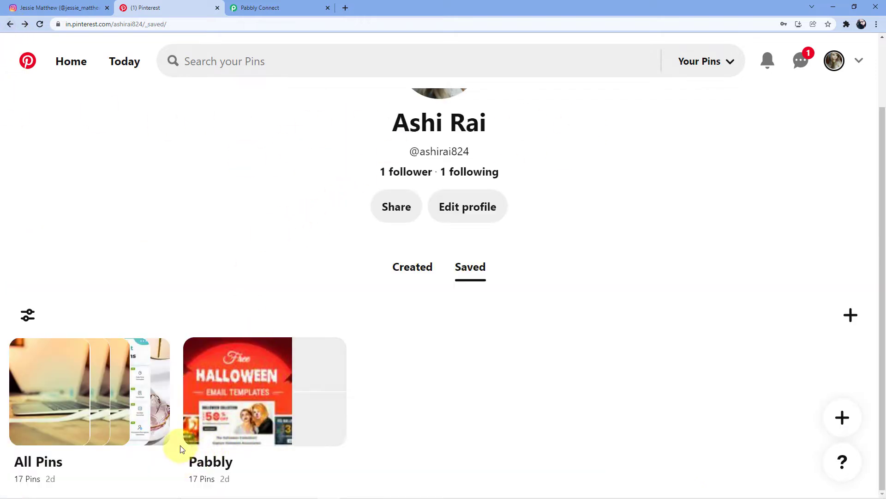
{"action": "left_click", "coordinate": [279, 7]}
{"action": "left_click", "coordinate": [217, 153]}
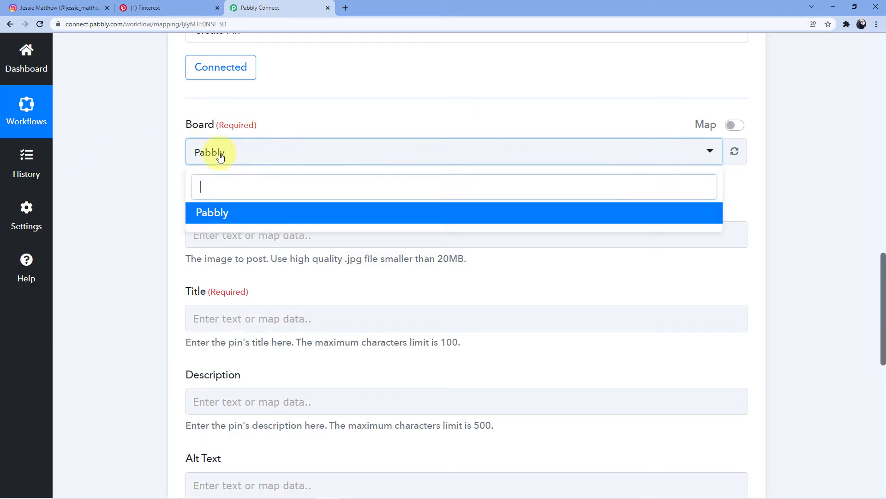
{"action": "left_click", "coordinate": [219, 213]}
Step: Switch to Pinterest, open the Pabbly board from the profile and return to Pabbly Connect
{"action": "left_click", "coordinate": [171, 7]}
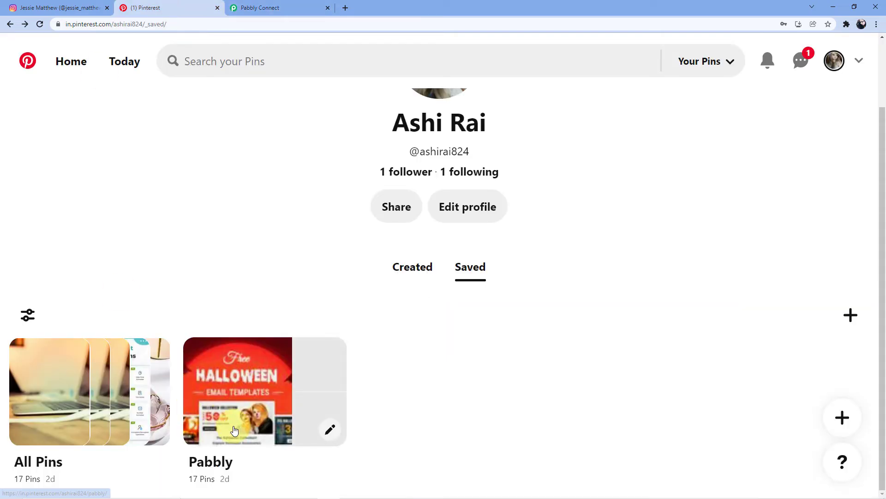
{"action": "left_click", "coordinate": [287, 364]}
{"action": "left_click", "coordinate": [277, 7]}
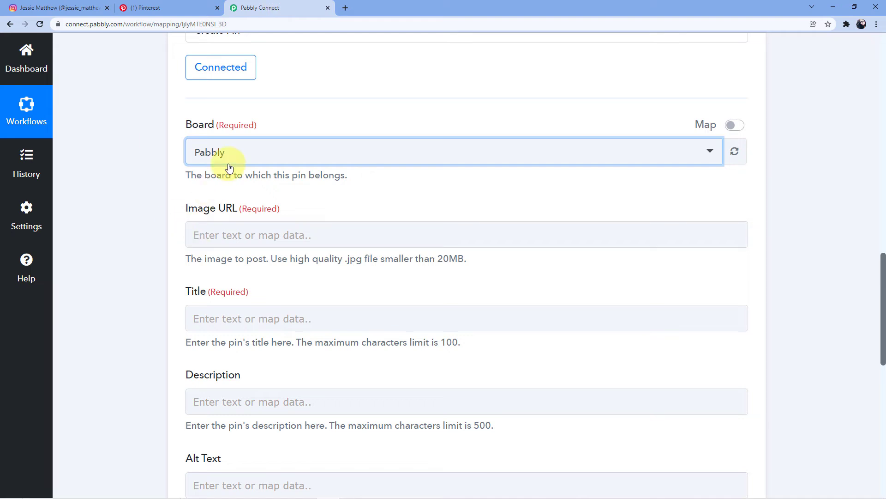
Step: Expand the Instagram trigger's received response and enlarge the Media Url value box to examine the image link needed for the pin
{"action": "left_click", "coordinate": [290, 236]}
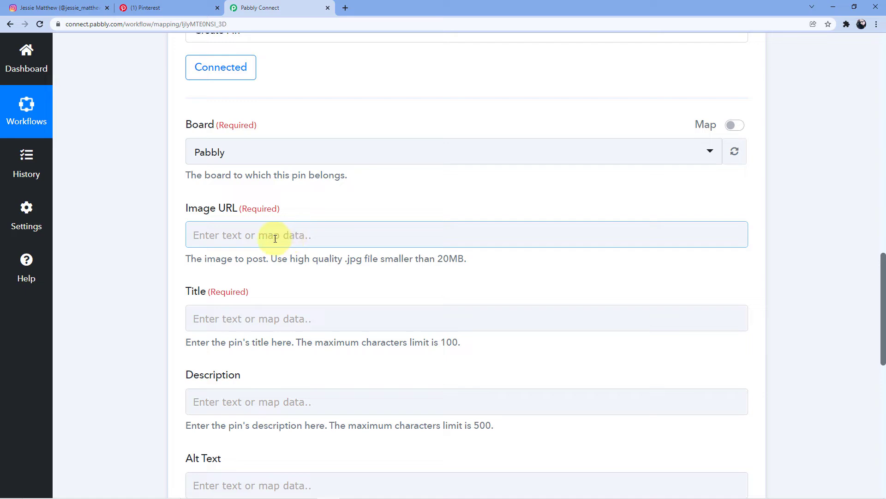
{"action": "scroll", "coordinate": [317, 229], "scroll_direction": "up", "scroll_amount": 15}
{"action": "scroll", "coordinate": [193, 237], "scroll_direction": "up", "scroll_amount": 4}
{"action": "scroll", "coordinate": [162, 238], "scroll_direction": "down", "scroll_amount": 10}
{"action": "left_click", "coordinate": [207, 205]}
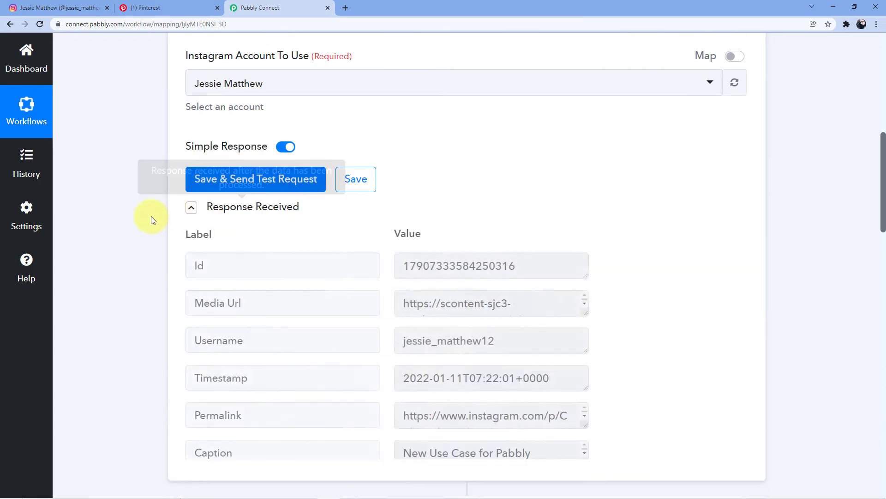
{"action": "scroll", "coordinate": [159, 201], "scroll_direction": "down", "scroll_amount": 5}
{"action": "scroll", "coordinate": [198, 185], "scroll_direction": "up", "scroll_amount": 2}
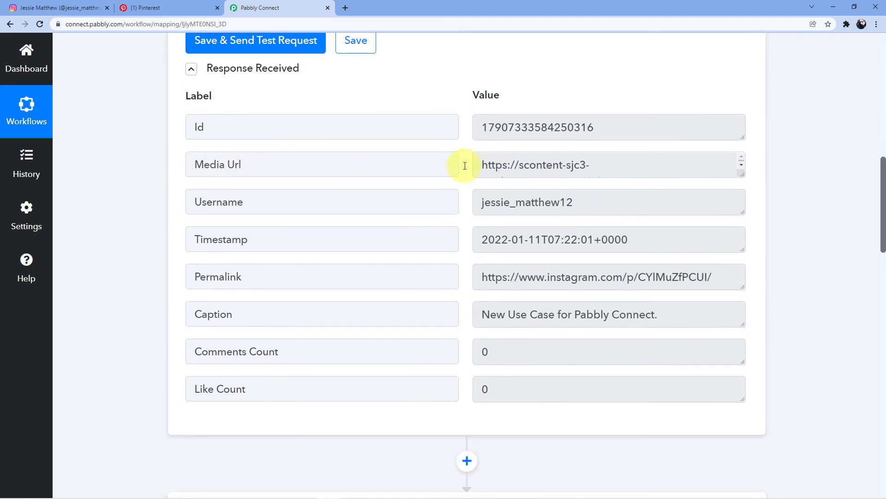
{"action": "left_click_drag", "start_coordinate": [741, 176], "coordinate": [738, 283]}
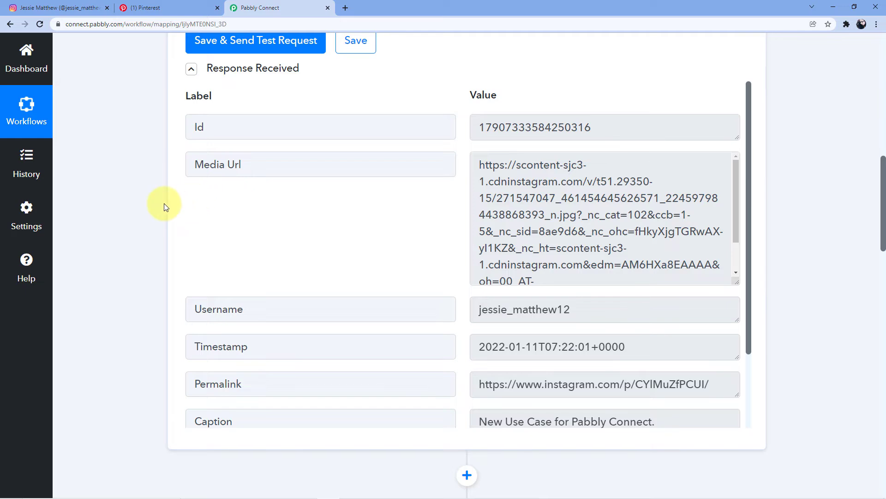
Step: Map the Media Url from the Instagram for Business trigger into the Create Pin action's Image URL
{"action": "scroll", "coordinate": [164, 203], "scroll_direction": "down", "scroll_amount": 7}
{"action": "scroll", "coordinate": [161, 206], "scroll_direction": "down", "scroll_amount": 8}
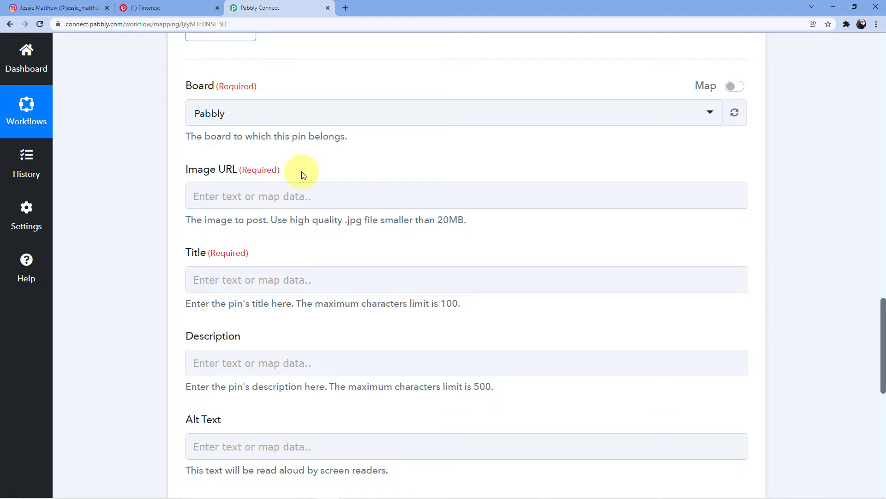
{"action": "left_click", "coordinate": [215, 197]}
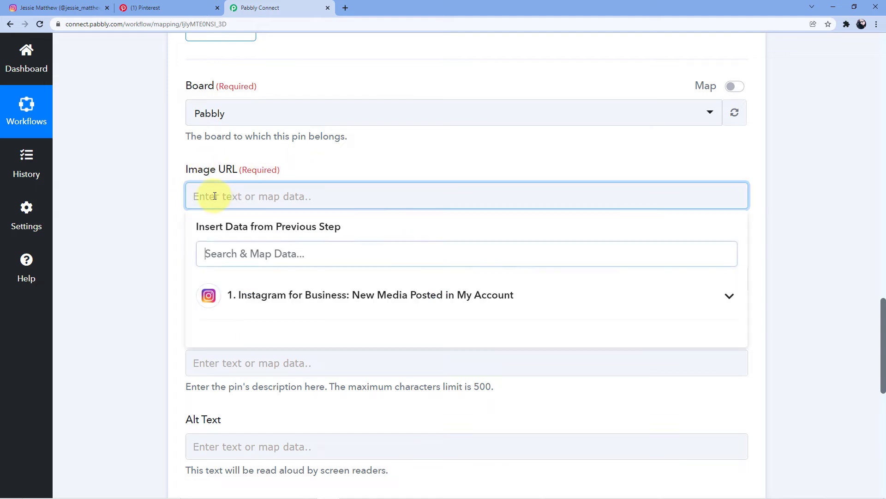
{"action": "scroll", "coordinate": [222, 193], "scroll_direction": "down", "scroll_amount": 1}
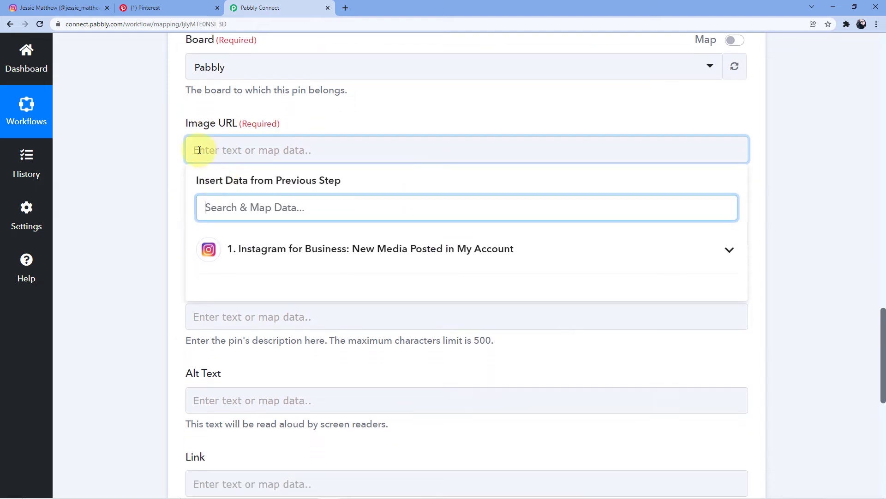
{"action": "left_click", "coordinate": [256, 250]}
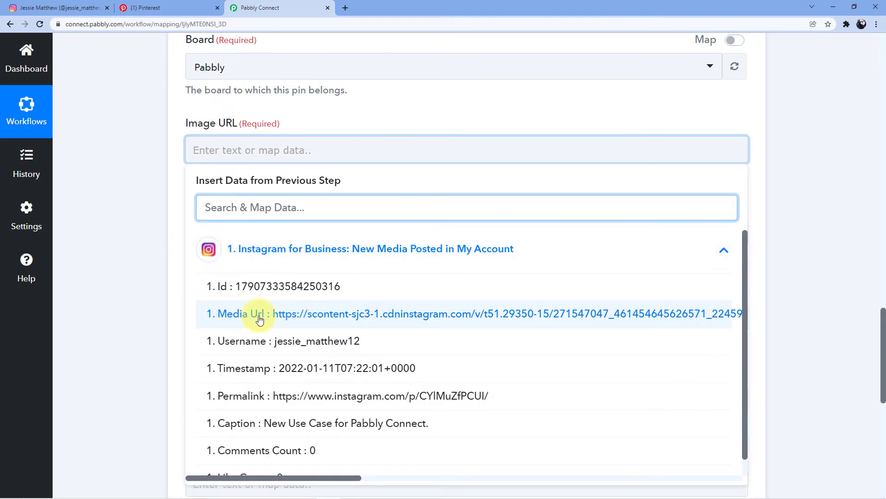
{"action": "left_click", "coordinate": [281, 319]}
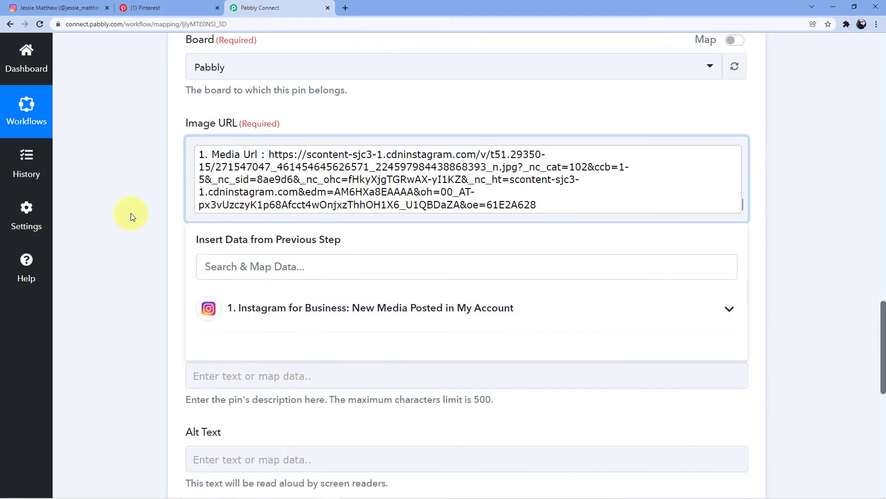
{"action": "left_click", "coordinate": [174, 180]}
Step: Check the caption in the Instagram trigger's response and map Caption into the pin's Title
{"action": "scroll", "coordinate": [171, 179], "scroll_direction": "down", "scroll_amount": 2}
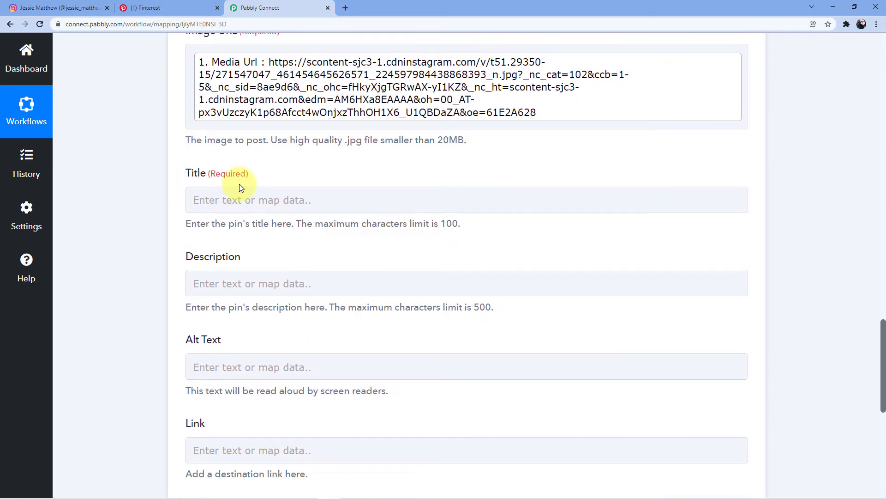
{"action": "left_click", "coordinate": [218, 200]}
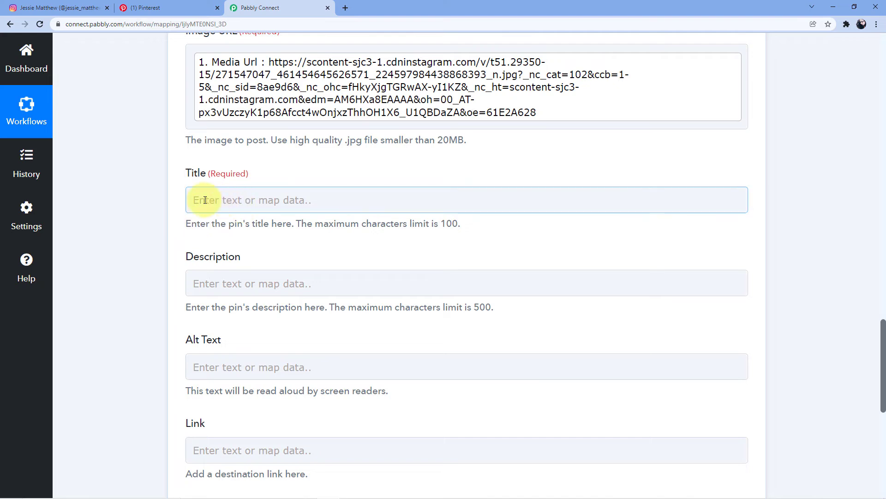
{"action": "scroll", "coordinate": [168, 159], "scroll_direction": "up", "scroll_amount": 12}
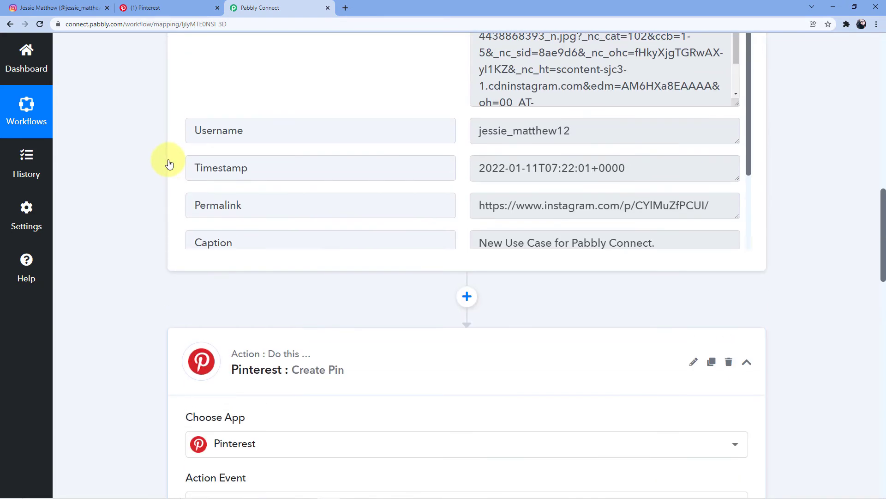
{"action": "scroll", "coordinate": [169, 164], "scroll_direction": "up", "scroll_amount": 2}
{"action": "scroll", "coordinate": [172, 165], "scroll_direction": "down", "scroll_amount": 3}
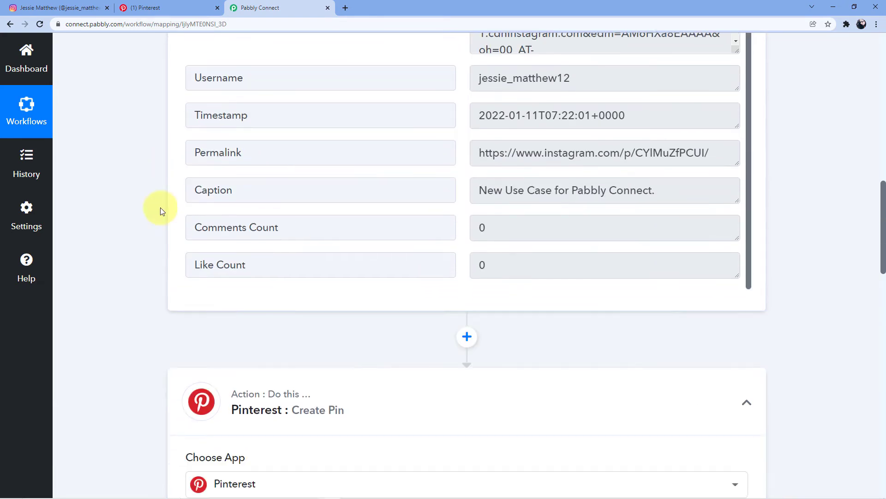
{"action": "scroll", "coordinate": [162, 210], "scroll_direction": "down", "scroll_amount": 15}
{"action": "scroll", "coordinate": [160, 207], "scroll_direction": "up", "scroll_amount": 2}
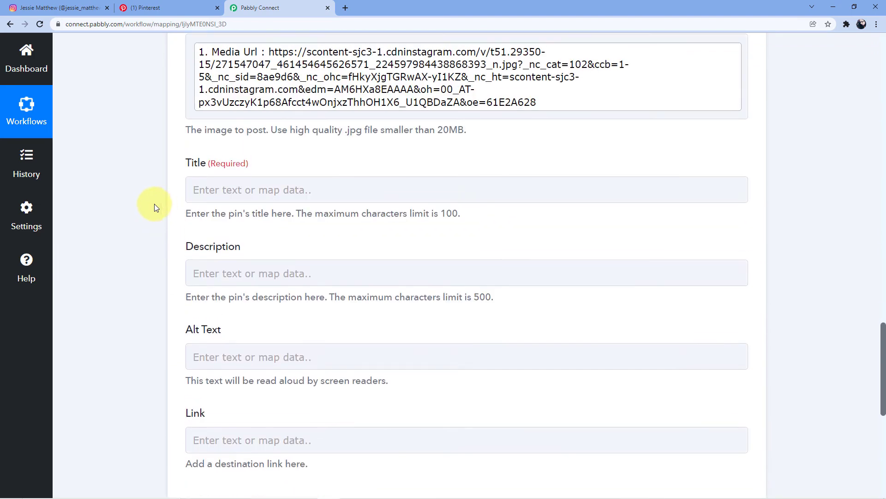
{"action": "left_click", "coordinate": [200, 191]}
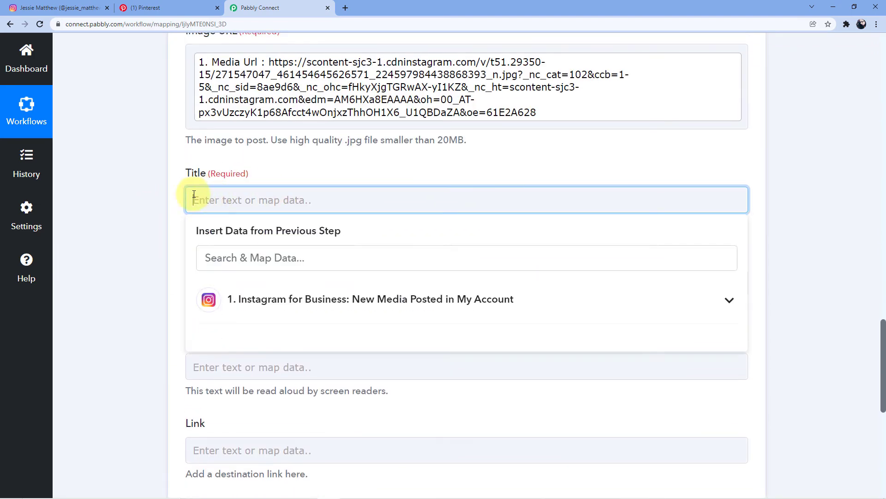
{"action": "left_click", "coordinate": [317, 298]}
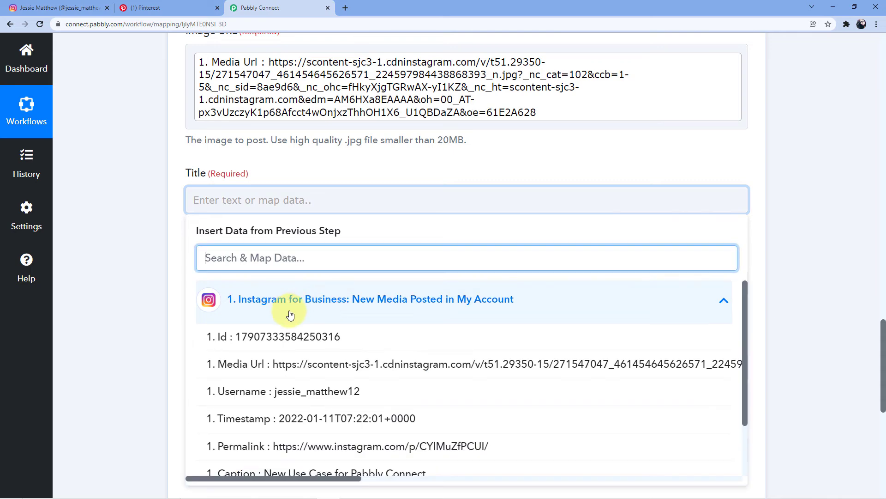
{"action": "scroll", "coordinate": [243, 299], "scroll_direction": "down", "scroll_amount": 2}
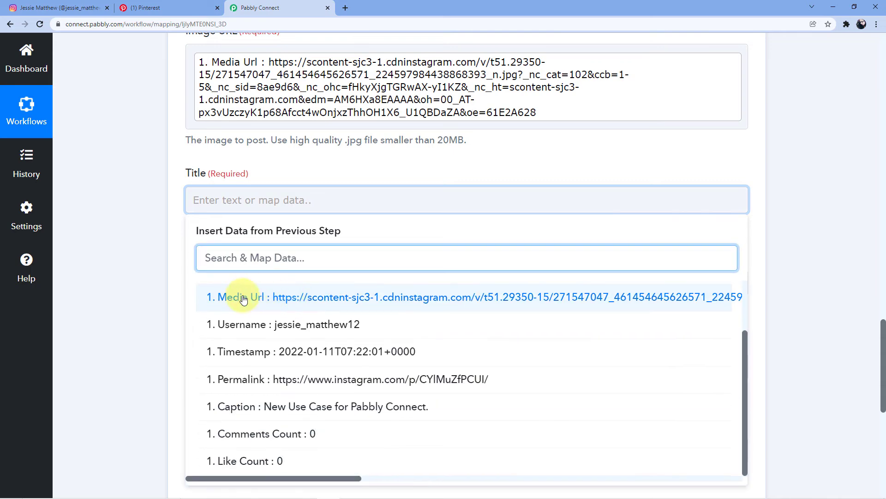
{"action": "left_click", "coordinate": [231, 407]}
{"action": "left_click", "coordinate": [181, 232]}
Step: Leave the pin's description, alt text and link empty, then save the Create Pin action and send a test request
{"action": "scroll", "coordinate": [161, 223], "scroll_direction": "down", "scroll_amount": 2}
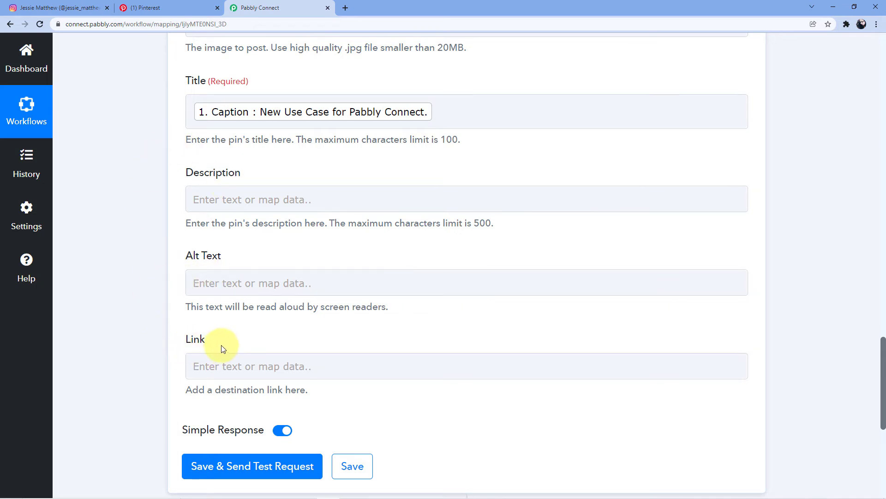
{"action": "scroll", "coordinate": [220, 346], "scroll_direction": "down", "scroll_amount": 1}
{"action": "left_click", "coordinate": [253, 430]}
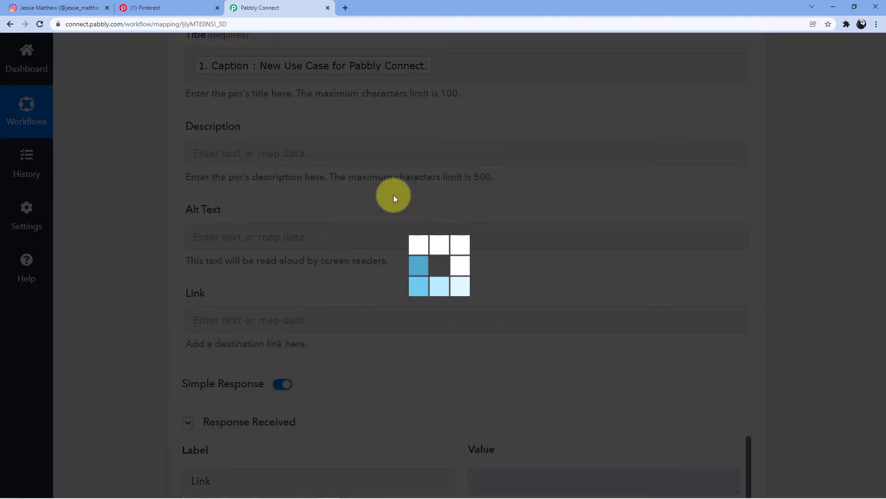
Step: Examine the response received from Pinterest, including the title, board and media image fields, and compare it with the mapped action fields
{"action": "scroll", "coordinate": [393, 263], "scroll_direction": "down", "scroll_amount": 1}
{"action": "scroll", "coordinate": [400, 248], "scroll_direction": "down", "scroll_amount": 2}
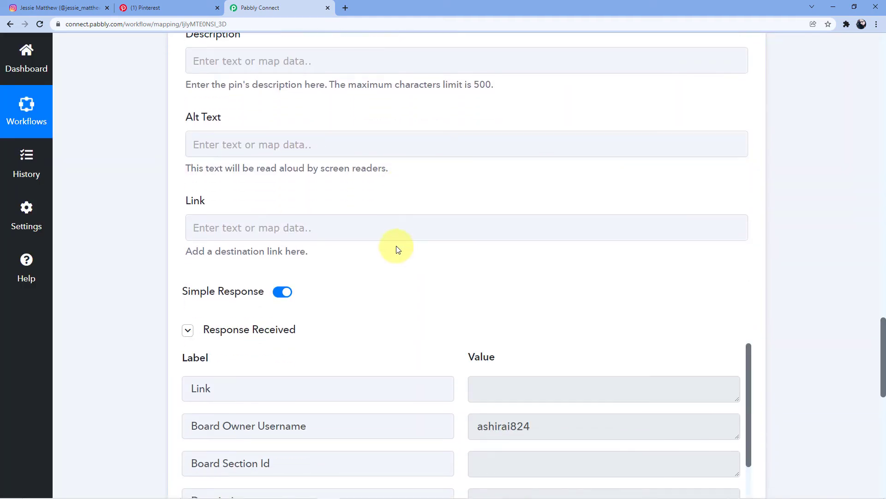
{"action": "scroll", "coordinate": [395, 184], "scroll_direction": "down", "scroll_amount": 2}
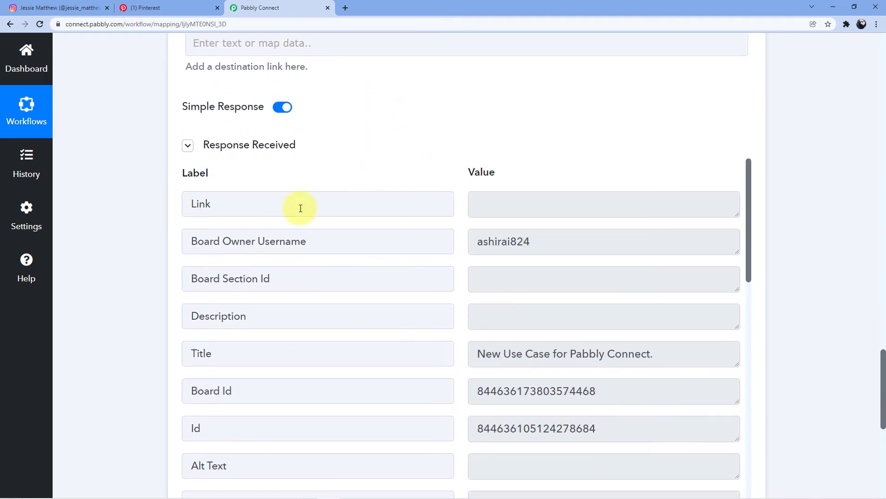
{"action": "scroll", "coordinate": [406, 251], "scroll_direction": "down", "scroll_amount": 3}
{"action": "scroll", "coordinate": [406, 236], "scroll_direction": "down", "scroll_amount": 4}
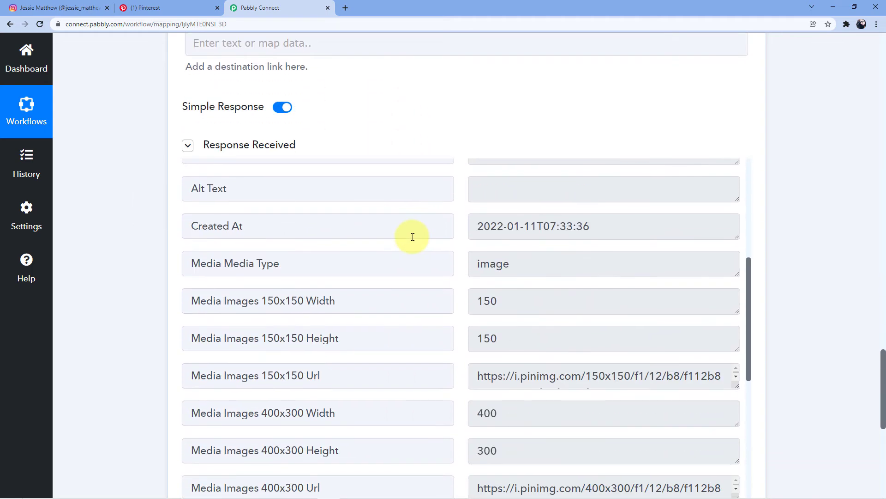
{"action": "scroll", "coordinate": [380, 269], "scroll_direction": "down", "scroll_amount": 2}
{"action": "scroll", "coordinate": [415, 194], "scroll_direction": "down", "scroll_amount": 1}
{"action": "scroll", "coordinate": [197, 198], "scroll_direction": "up", "scroll_amount": 5}
{"action": "scroll", "coordinate": [143, 217], "scroll_direction": "up", "scroll_amount": 9}
{"action": "scroll", "coordinate": [139, 228], "scroll_direction": "up", "scroll_amount": 4}
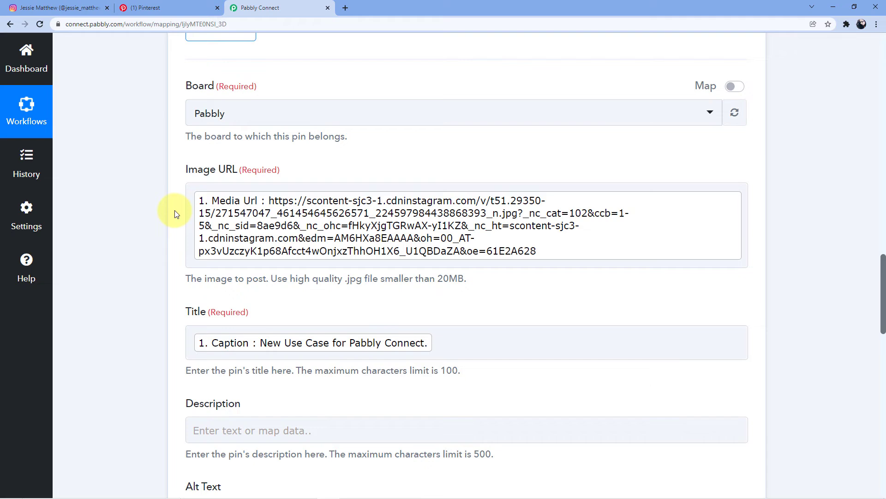
Step: Switch to Pinterest, reload the Pabbly board and open the new pin "New Use Case for Pabbly Connect."
{"action": "left_click", "coordinate": [148, 7]}
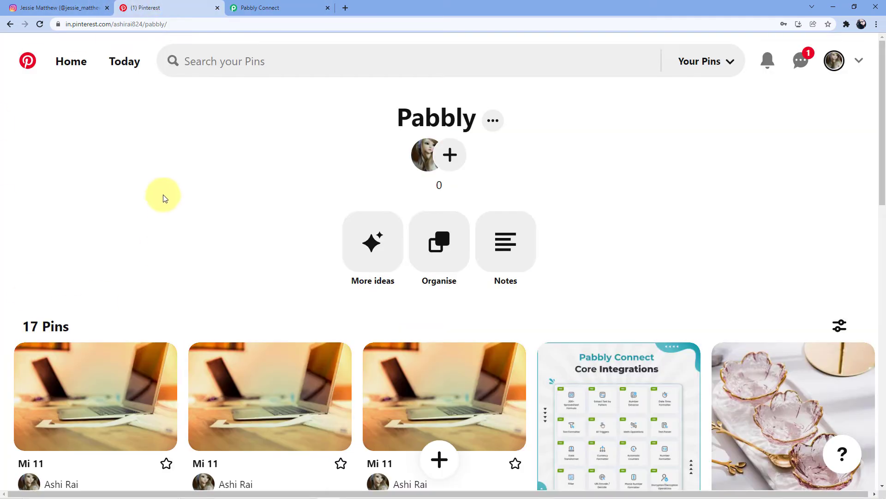
{"action": "left_click", "coordinate": [40, 24]}
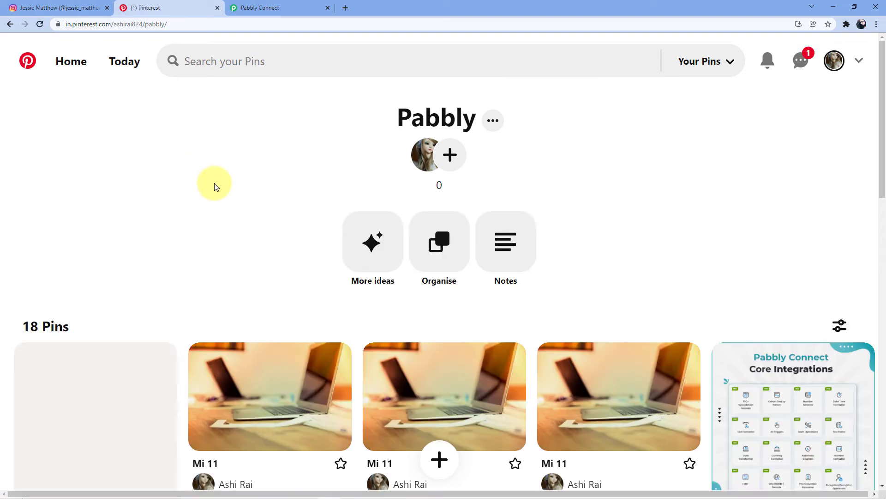
{"action": "scroll", "coordinate": [207, 198], "scroll_direction": "down", "scroll_amount": 2}
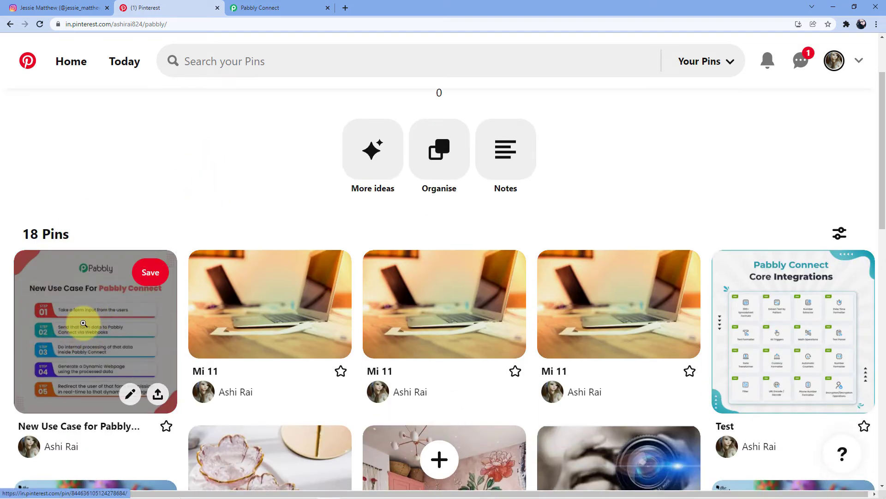
{"action": "left_click", "coordinate": [83, 323]}
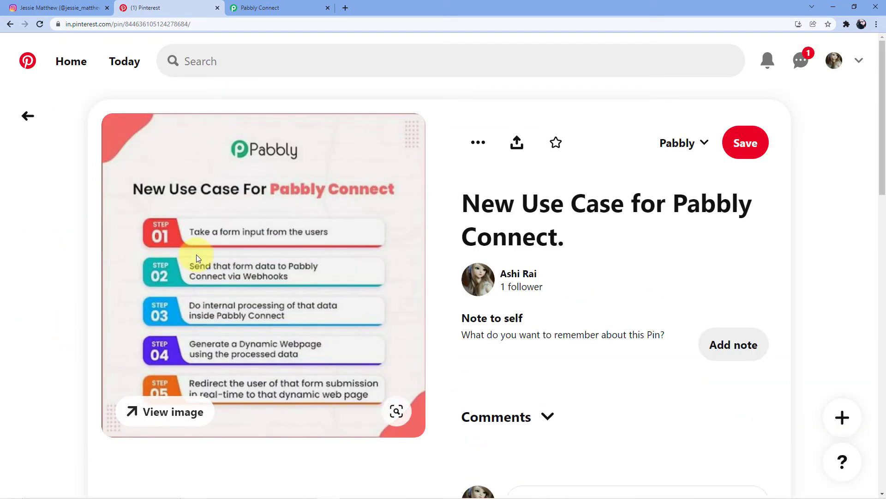
Step: Compare the pin's image and title with the original Instagram post's image and caption, then close the post
{"action": "left_click", "coordinate": [74, 7]}
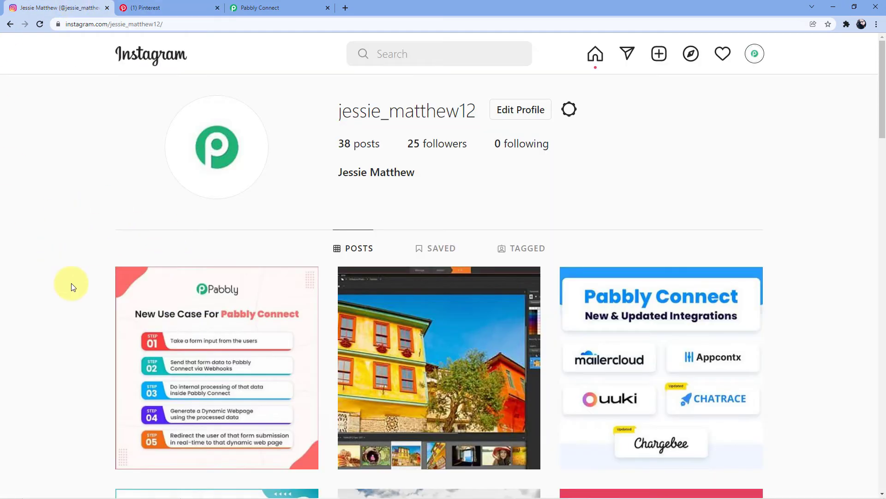
{"action": "left_click", "coordinate": [157, 7]}
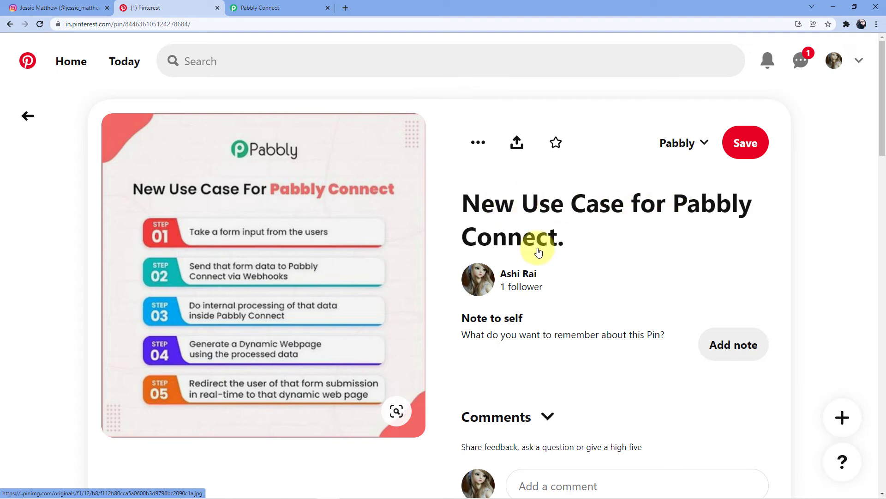
{"action": "left_click", "coordinate": [51, 8]}
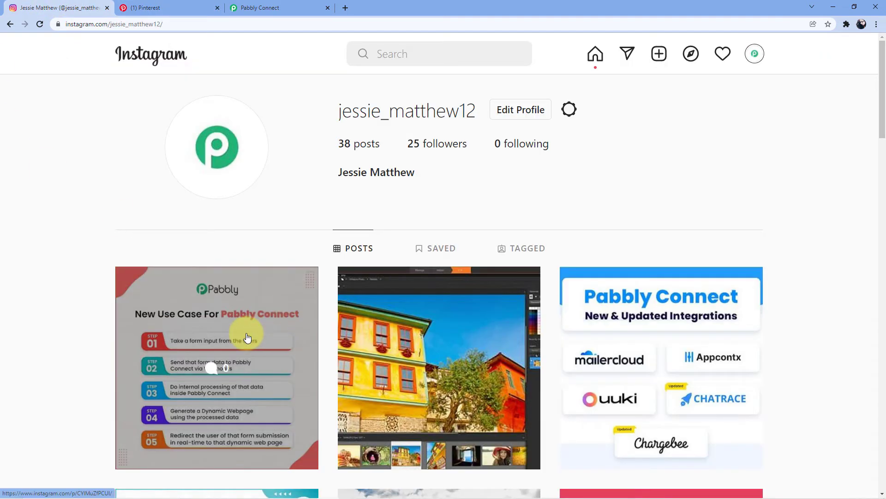
{"action": "left_click", "coordinate": [208, 337]}
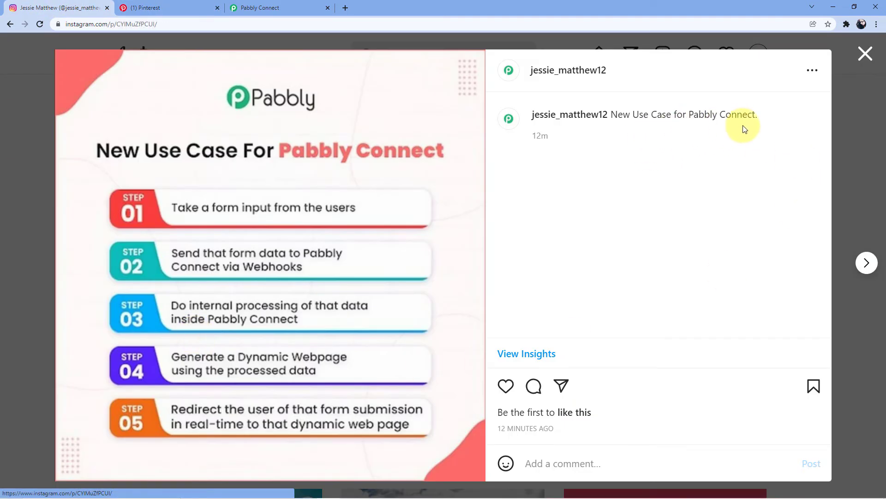
{"action": "key", "text": "Escape"}
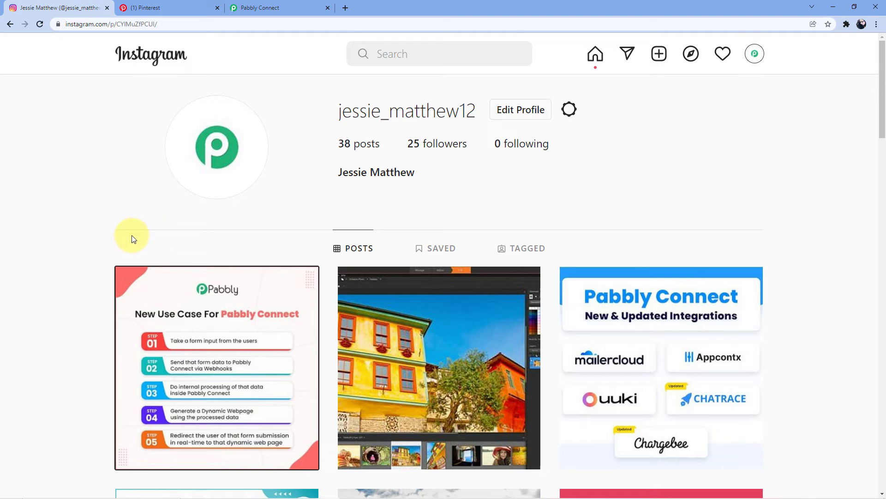
Step: Return to Pinterest and go back from the open pin to the Pabbly board to look over its pins
{"action": "left_click", "coordinate": [169, 6]}
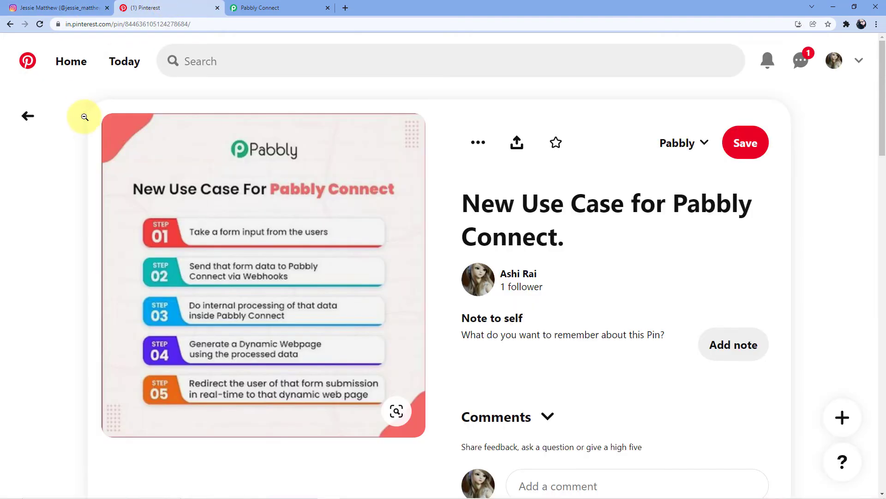
{"action": "left_click", "coordinate": [28, 116]}
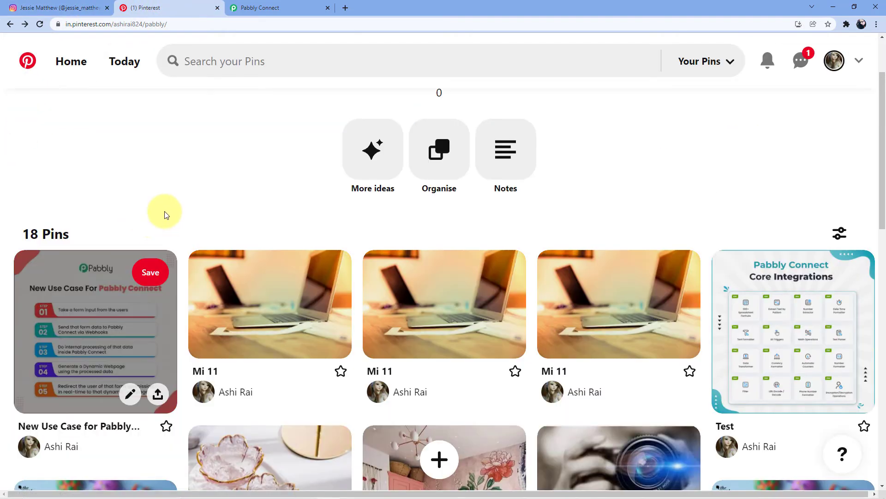
{"action": "scroll", "coordinate": [203, 182], "scroll_direction": "down", "scroll_amount": 1}
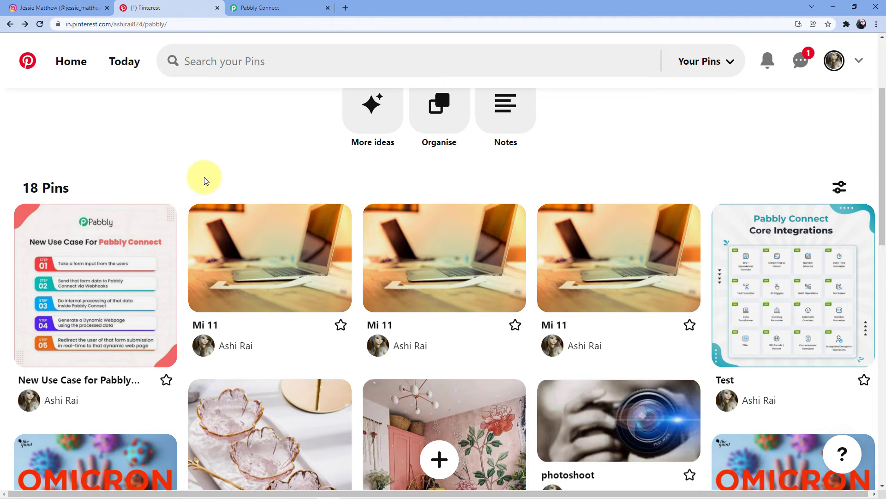
{"action": "scroll", "coordinate": [203, 181], "scroll_direction": "up", "scroll_amount": 1}
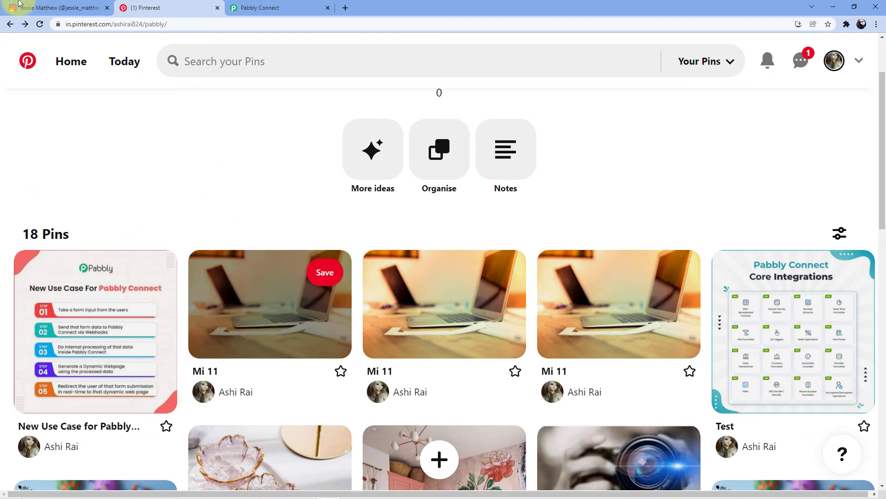
Step: Switch to Instagram, start a new post with the blue Pabbly Connect core integrations image from the Images folder, and adjust its crop ratio
{"action": "left_click", "coordinate": [46, 8]}
{"action": "left_click", "coordinate": [658, 54]}
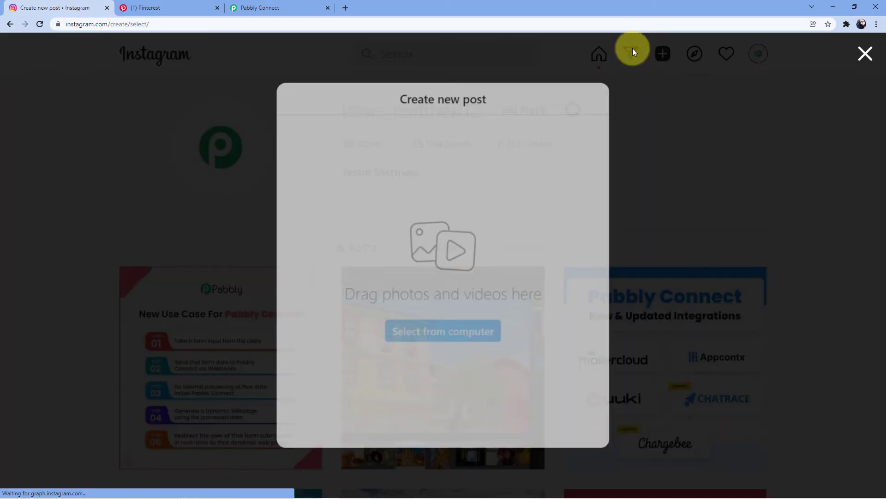
{"action": "left_click", "coordinate": [439, 329]}
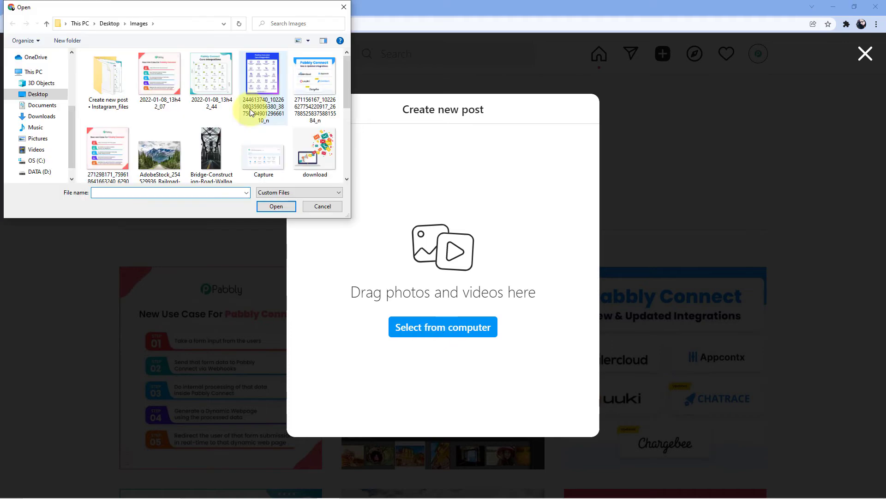
{"action": "left_click", "coordinate": [254, 107]}
{"action": "left_click", "coordinate": [279, 206]}
{"action": "left_click", "coordinate": [308, 415]}
{"action": "left_click", "coordinate": [330, 276]}
Step: Continue past the crop and filter stages and enter the post caption "Pabbly Connect Core Integrations."
{"action": "left_click", "coordinate": [579, 110]}
{"action": "left_click", "coordinate": [658, 108]}
{"action": "left_click", "coordinate": [563, 172]}
{"action": "type", "text": "Pabbly Connect Core Integrations."}
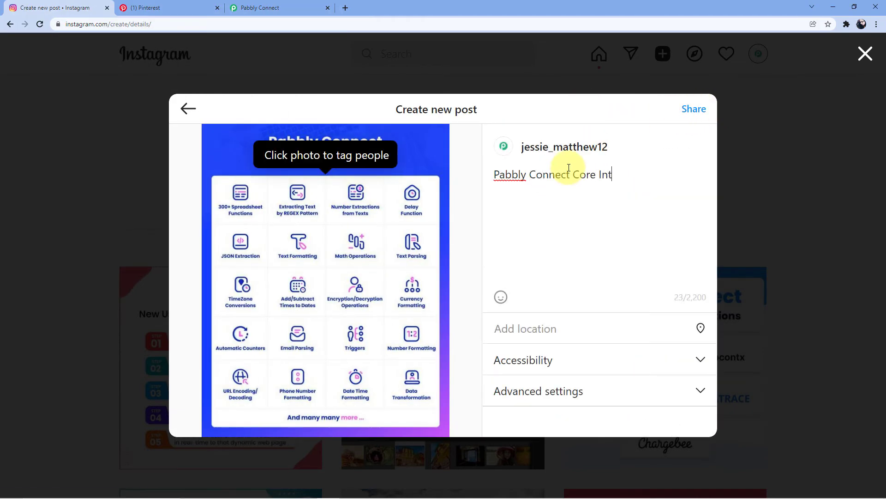
Step: Share the new Instagram post, close the sharing dialog and refresh the profile page
{"action": "left_click", "coordinate": [688, 111]}
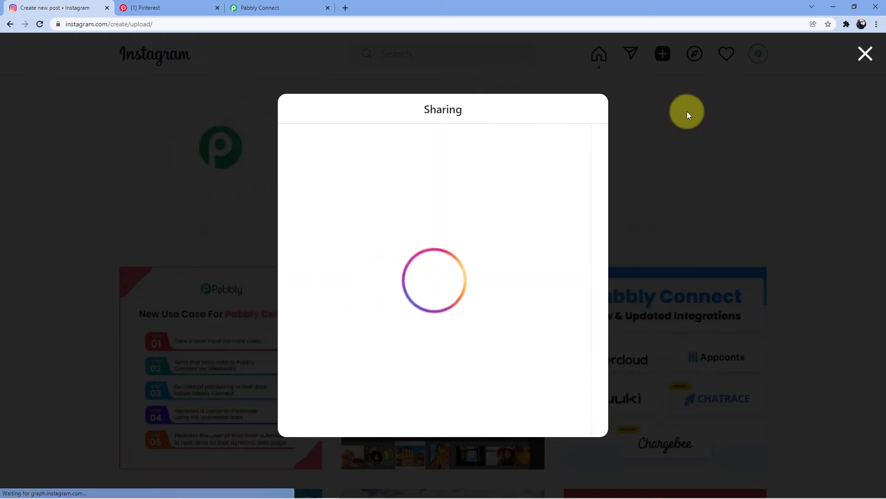
{"action": "left_click", "coordinate": [862, 51]}
{"action": "left_click", "coordinate": [41, 24]}
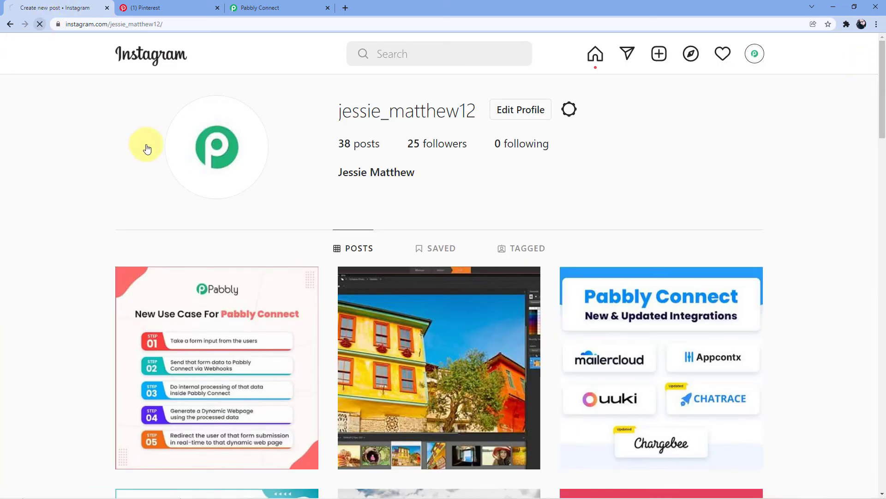
Step: Open the newly published core integrations post on the profile to check its image and caption, then close it
{"action": "scroll", "coordinate": [81, 218], "scroll_direction": "down", "scroll_amount": 1}
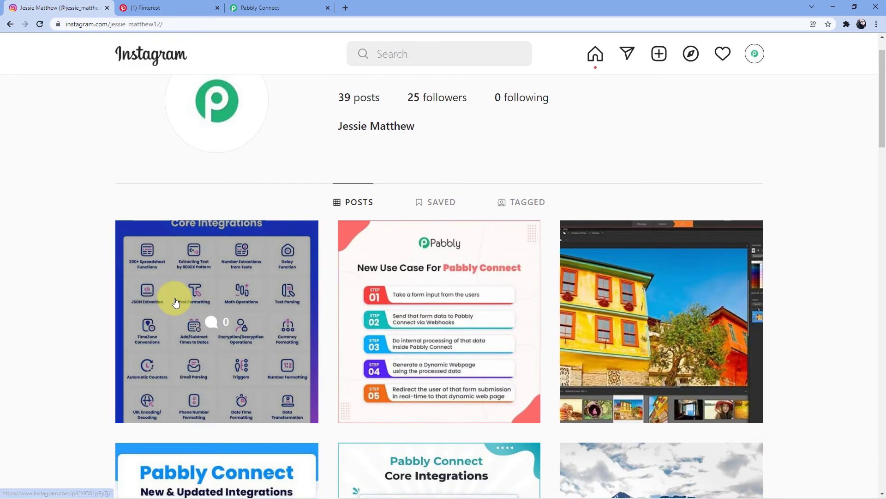
{"action": "left_click", "coordinate": [174, 297]}
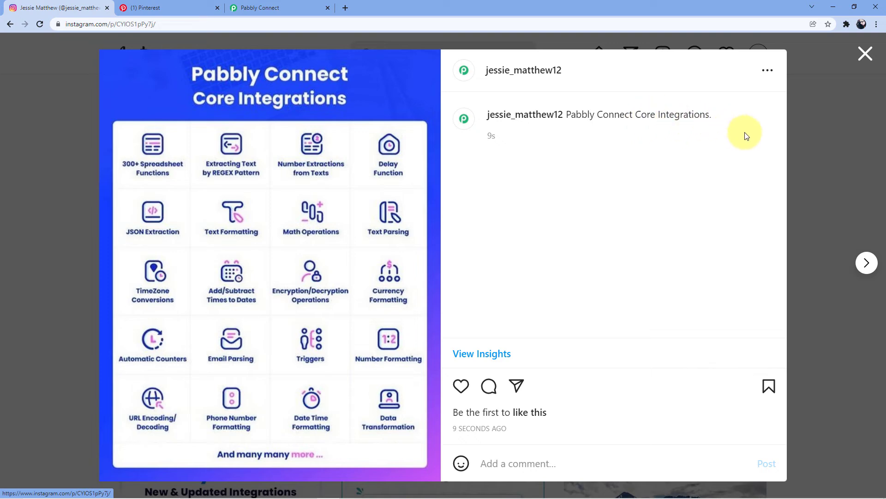
{"action": "left_click", "coordinate": [865, 58]}
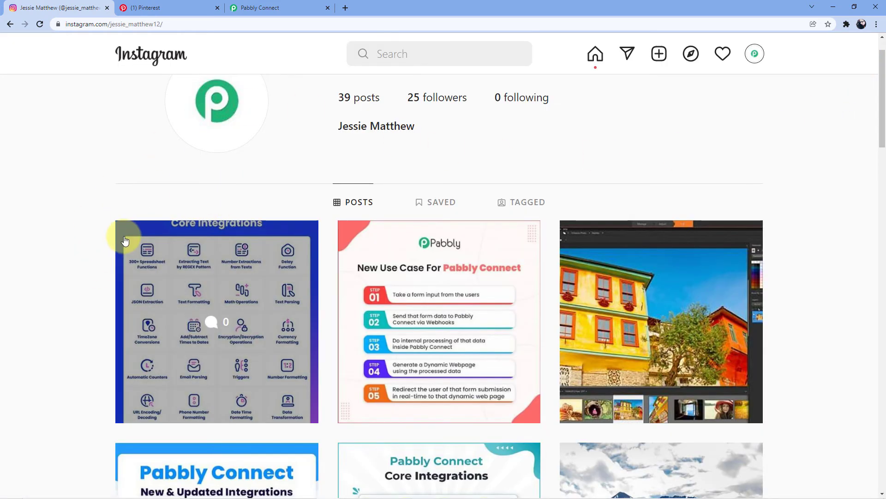
Step: Switch to Pinterest, refresh the Pabbly board and open the blue Pabbly Connect Core Integrations pin
{"action": "left_click", "coordinate": [174, 5]}
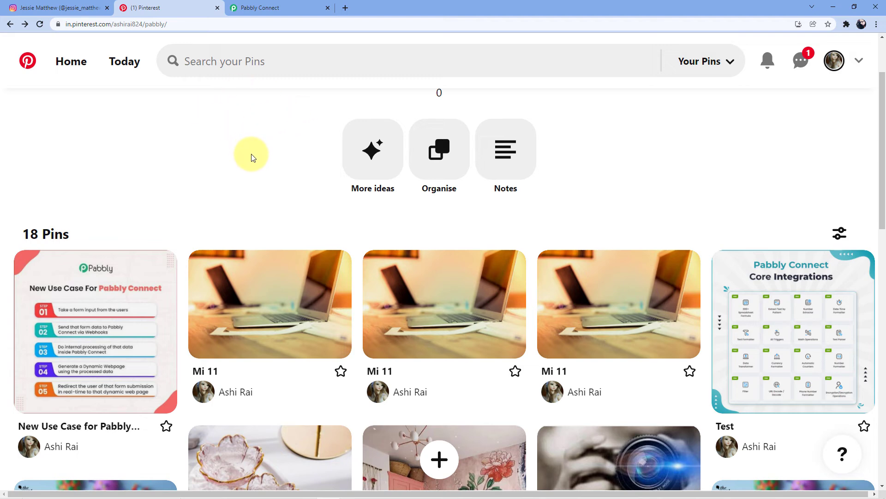
{"action": "left_click", "coordinate": [41, 26]}
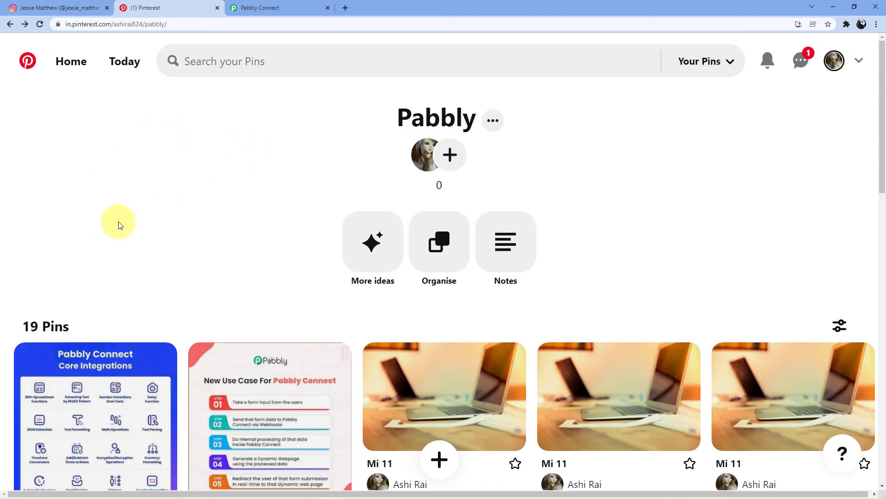
{"action": "left_click", "coordinate": [110, 402]}
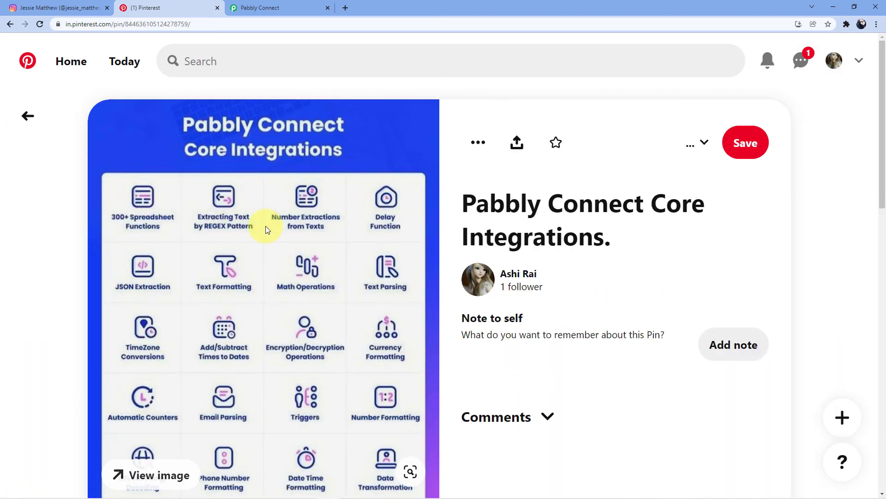
Step: Compare the pin's image and title on Pinterest with the core integrations post's image and caption on Instagram
{"action": "left_click", "coordinate": [28, 8]}
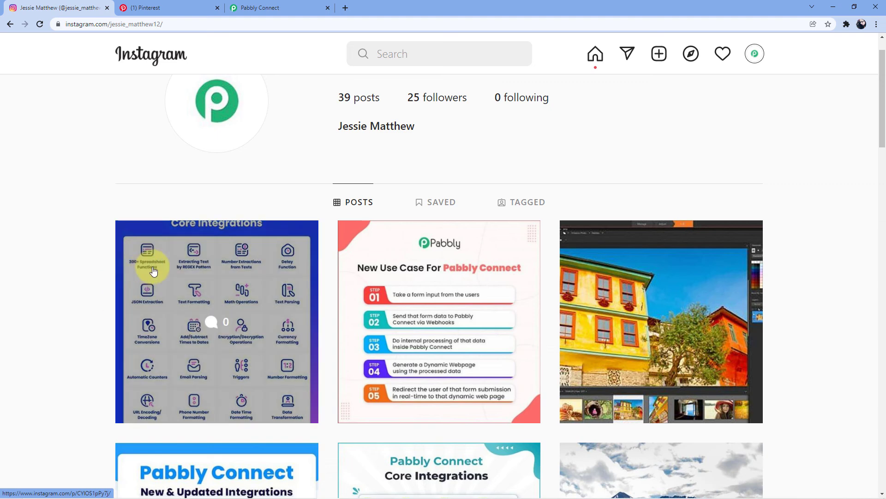
{"action": "left_click", "coordinate": [179, 8]}
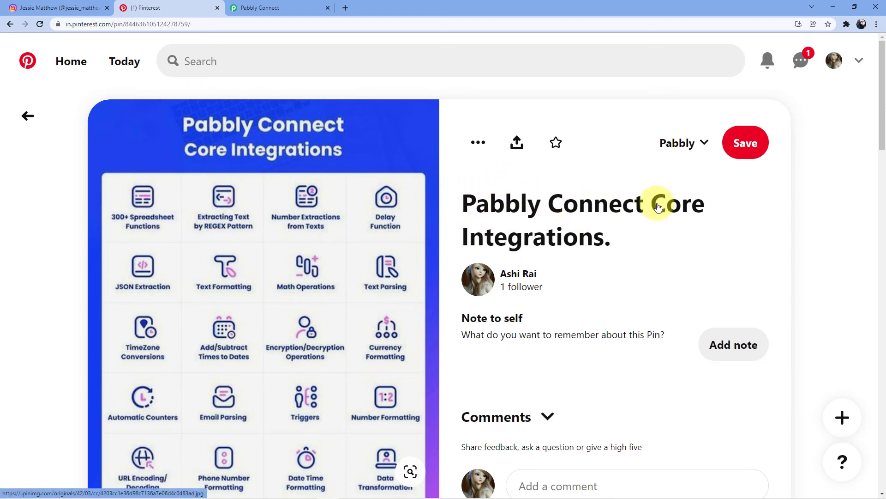
{"action": "left_click", "coordinate": [44, 6]}
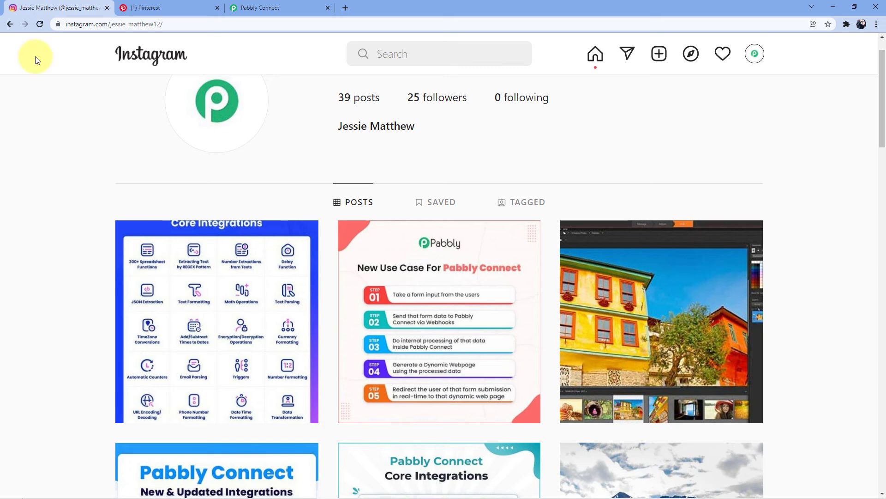
{"action": "left_click", "coordinate": [234, 248]}
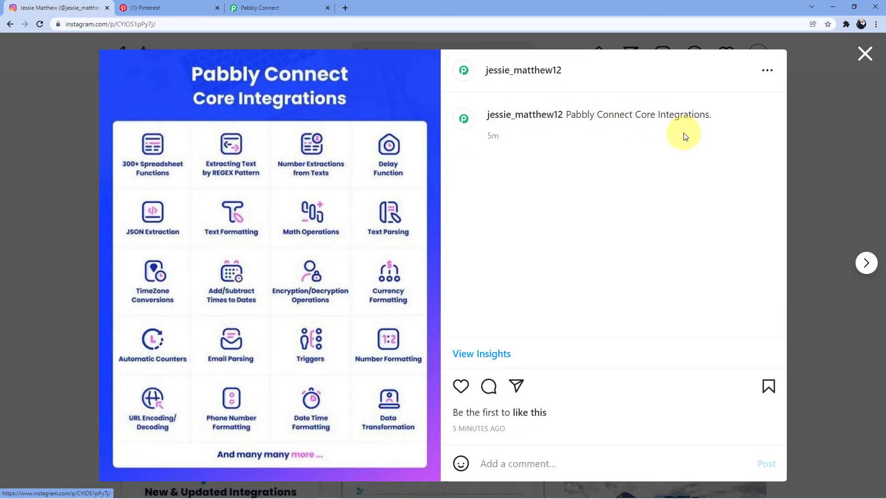
{"action": "key", "text": "Escape"}
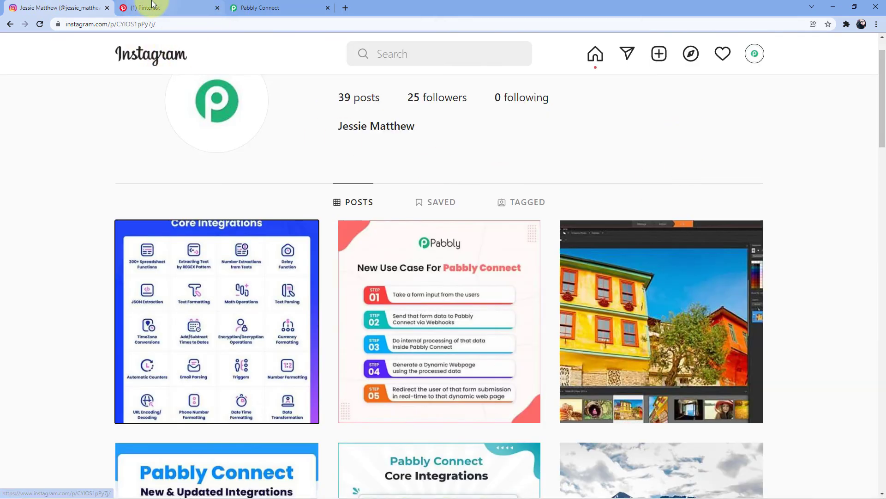
{"action": "left_click", "coordinate": [168, 8]}
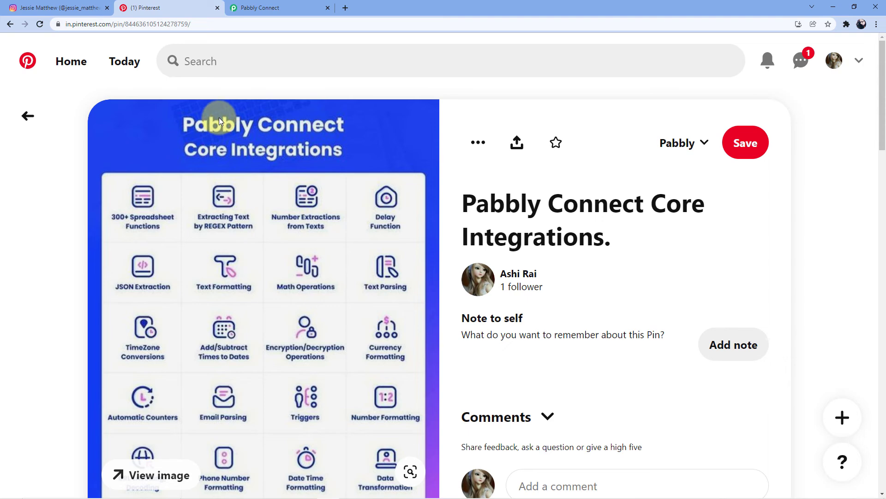
{"action": "left_click", "coordinate": [56, 7]}
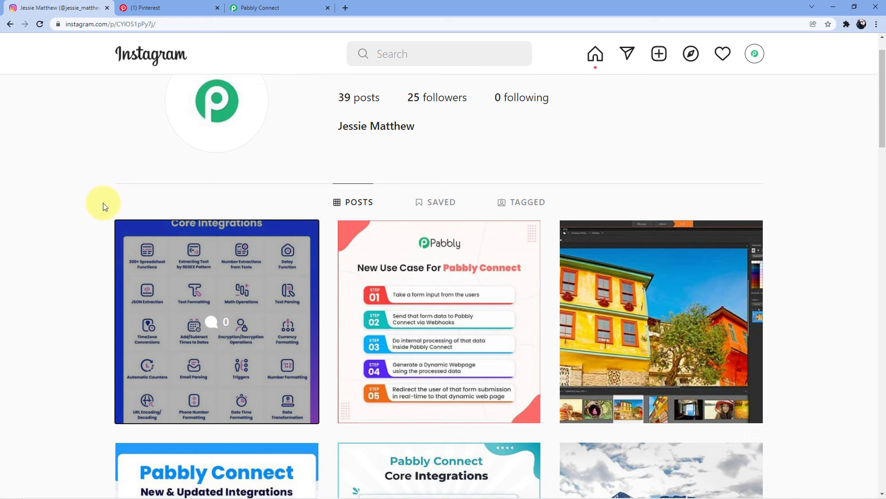
{"action": "left_click", "coordinate": [160, 5]}
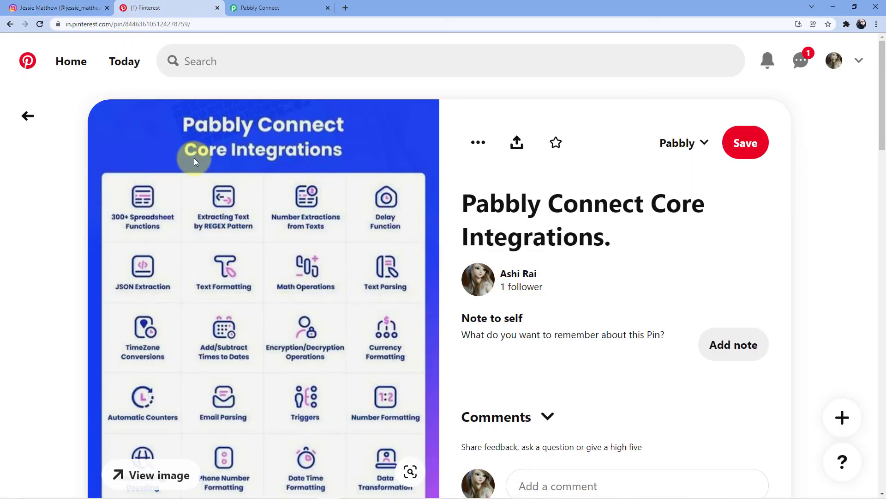
Step: Switch to Pabbly Connect and review the Instagram to Pinterest workflow's trigger and Create Pin action
{"action": "left_click", "coordinate": [262, 6]}
{"action": "scroll", "coordinate": [729, 251], "scroll_direction": "up", "scroll_amount": 8}
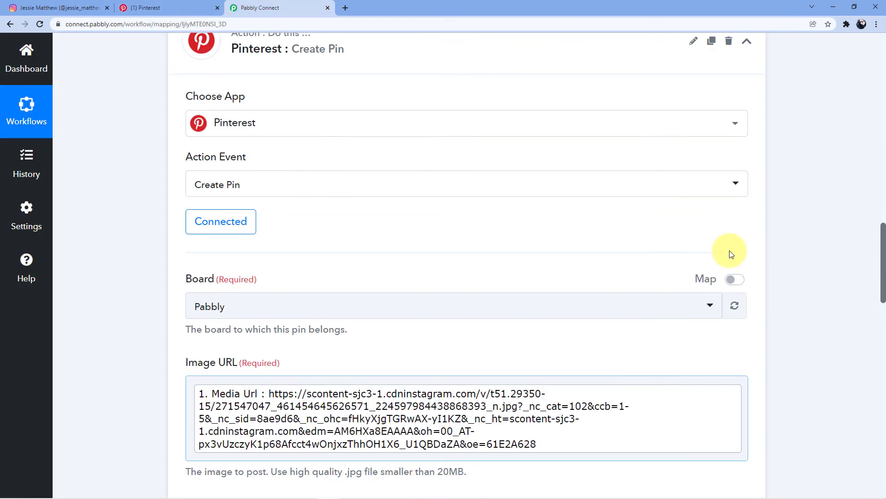
{"action": "scroll", "coordinate": [753, 198], "scroll_direction": "up", "scroll_amount": 15}
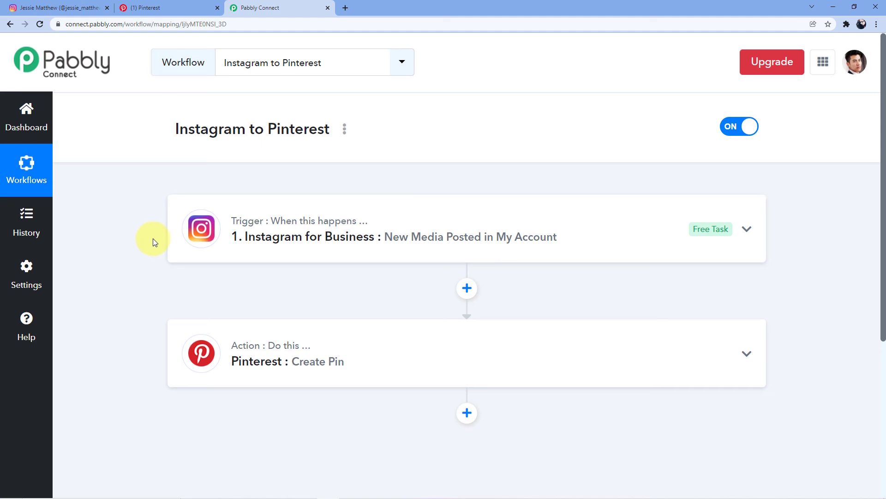
{"action": "scroll", "coordinate": [153, 238], "scroll_direction": "down", "scroll_amount": 1}
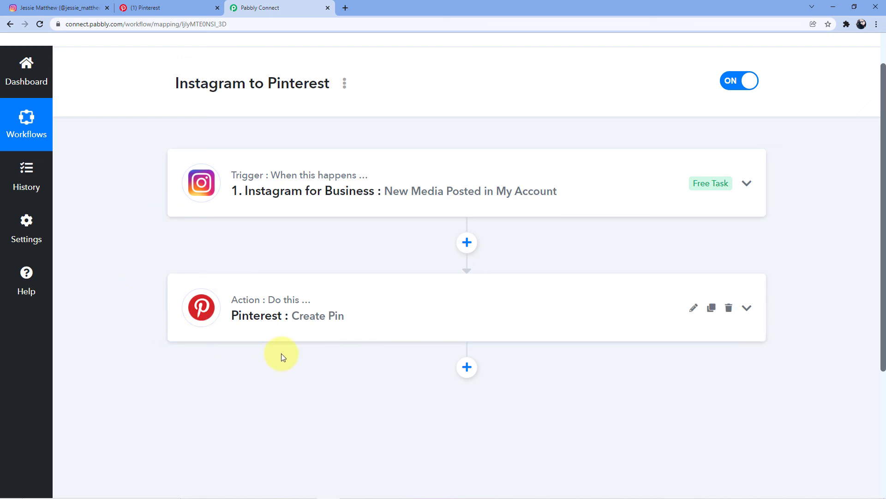
{"action": "scroll", "coordinate": [369, 295], "scroll_direction": "up", "scroll_amount": 1}
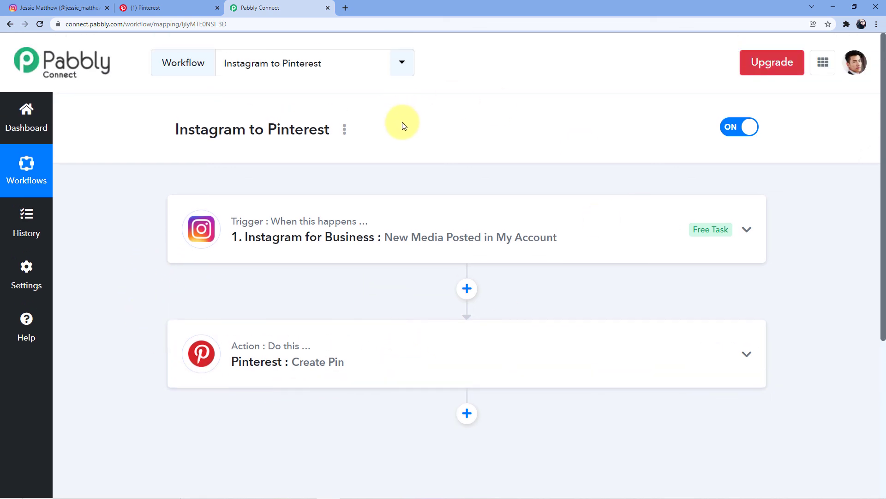